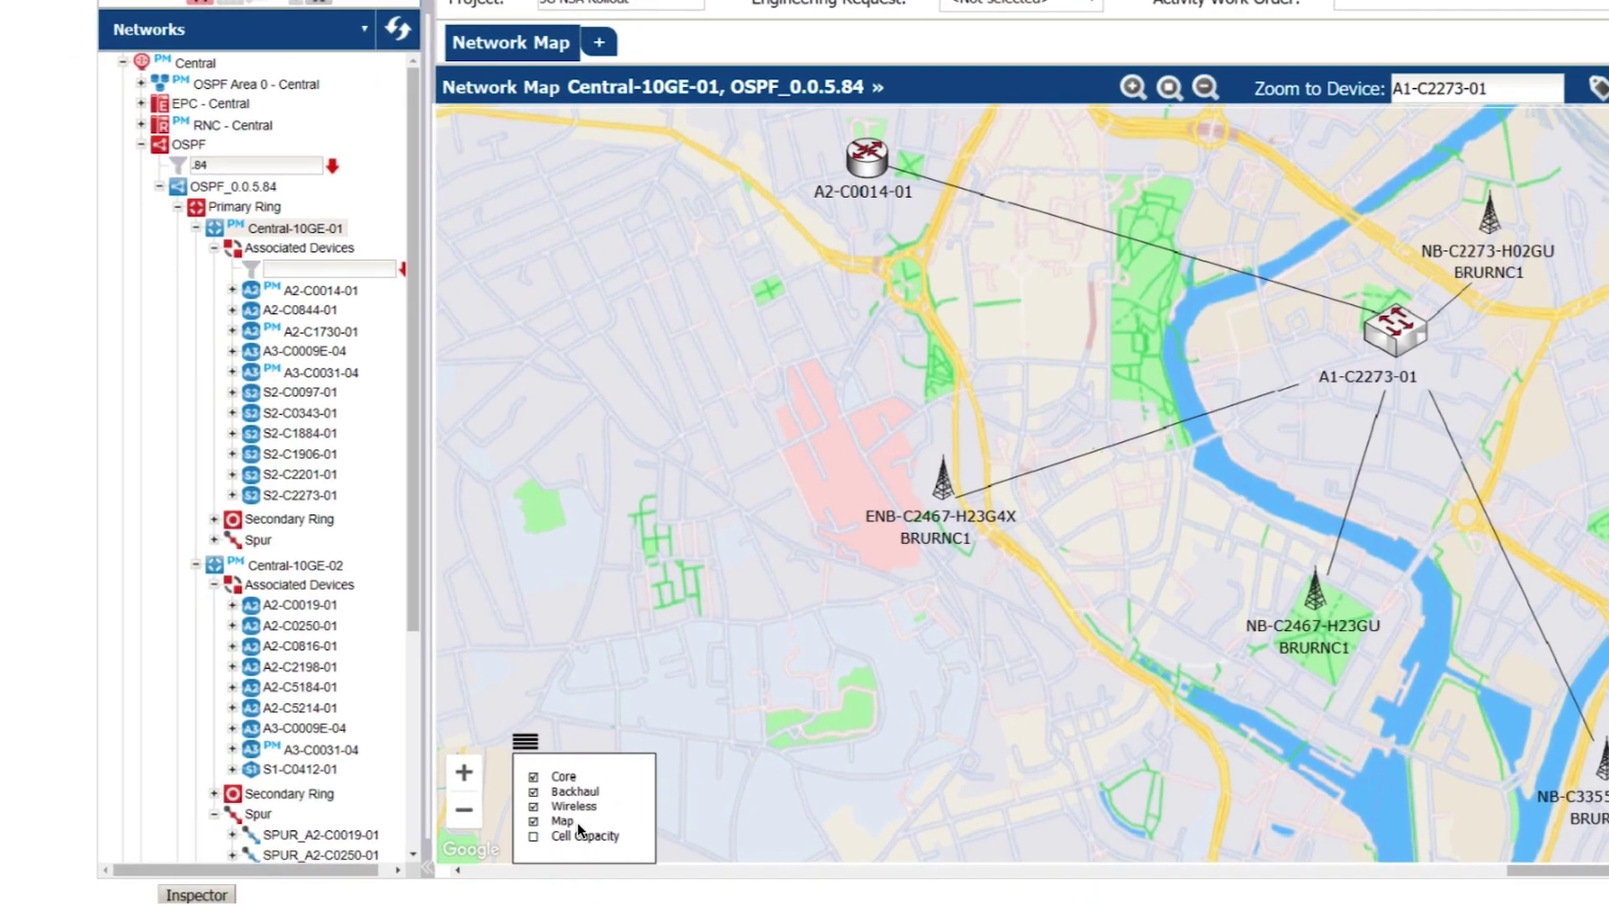
# Step: Overlay the Cell Capacity heatmap and inspect tower ENB-C2467-H23G4X's properties
pyautogui.click(536, 838)
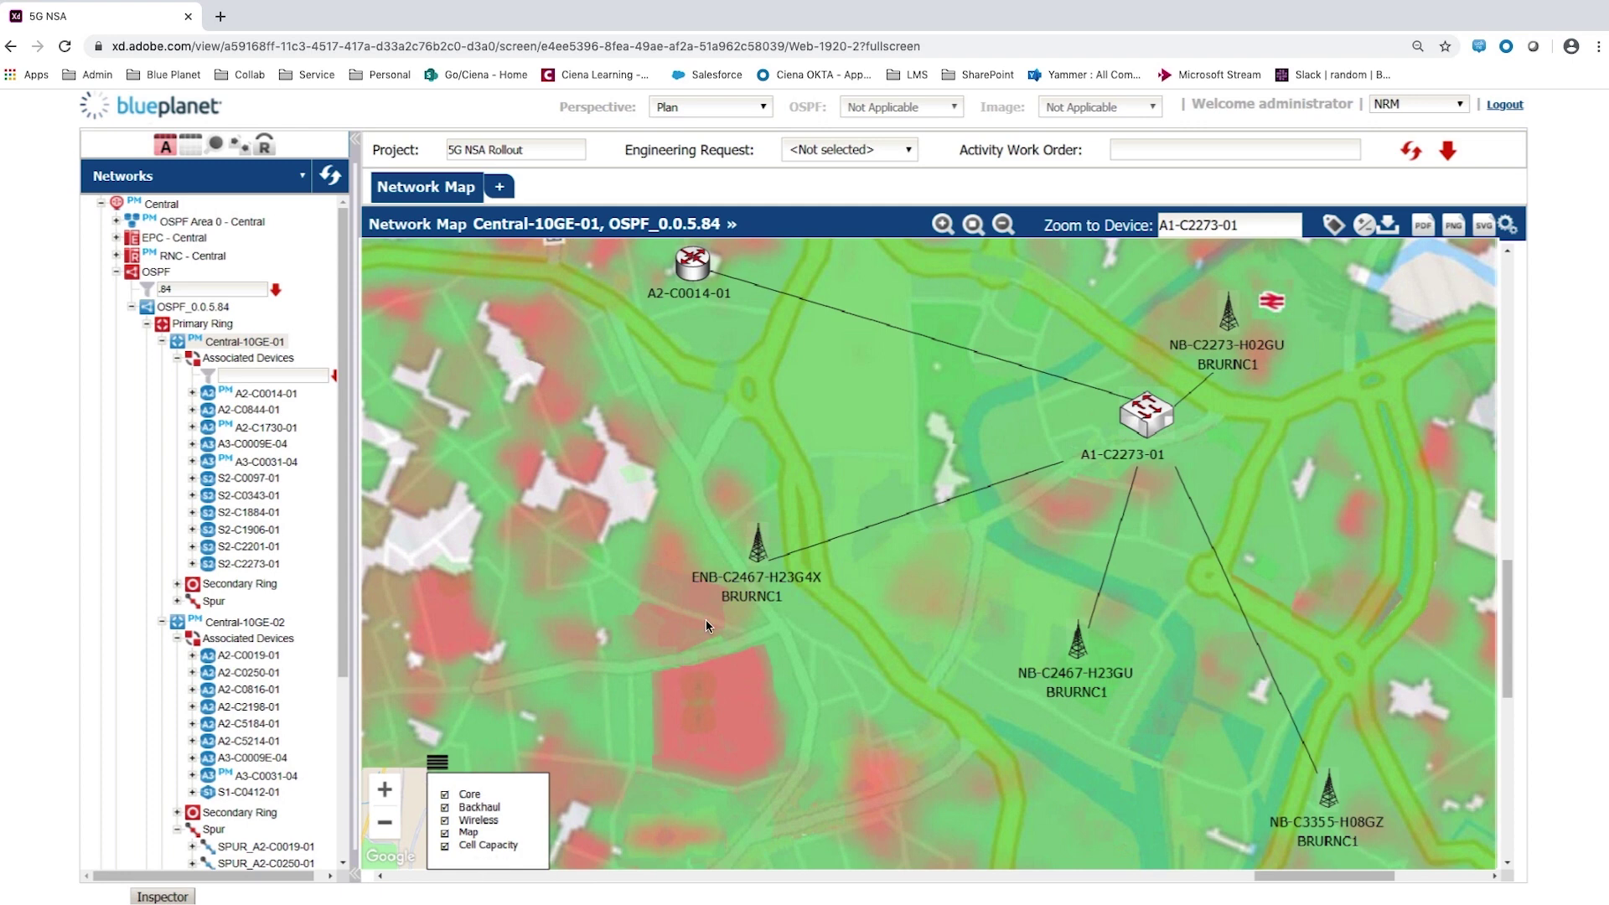
pyautogui.click(751, 566)
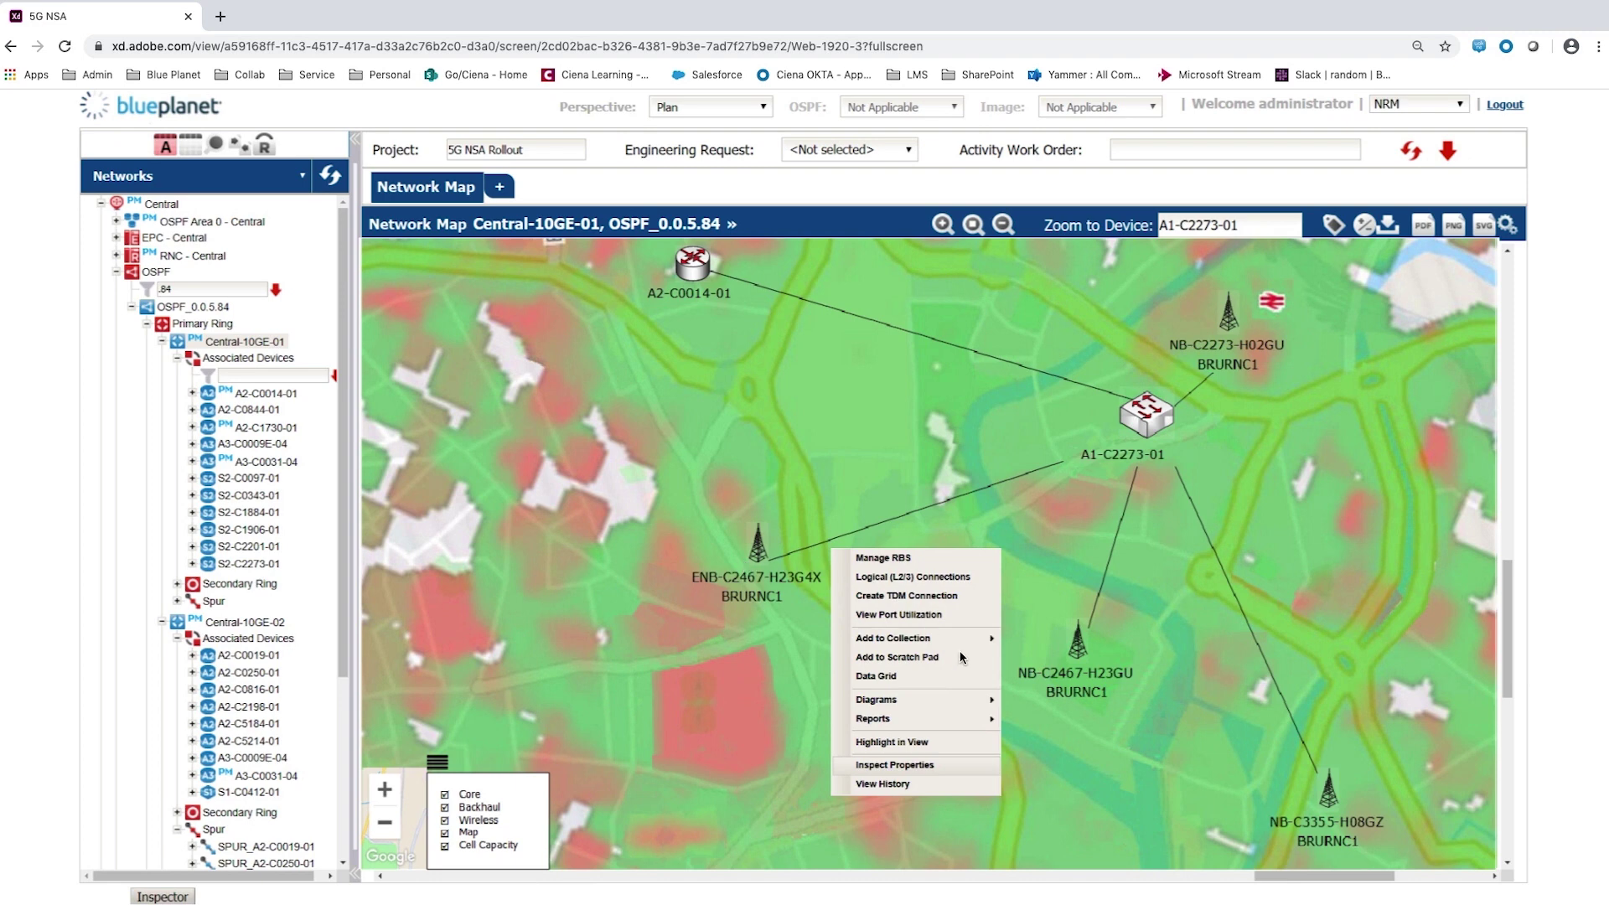
pyautogui.click(933, 766)
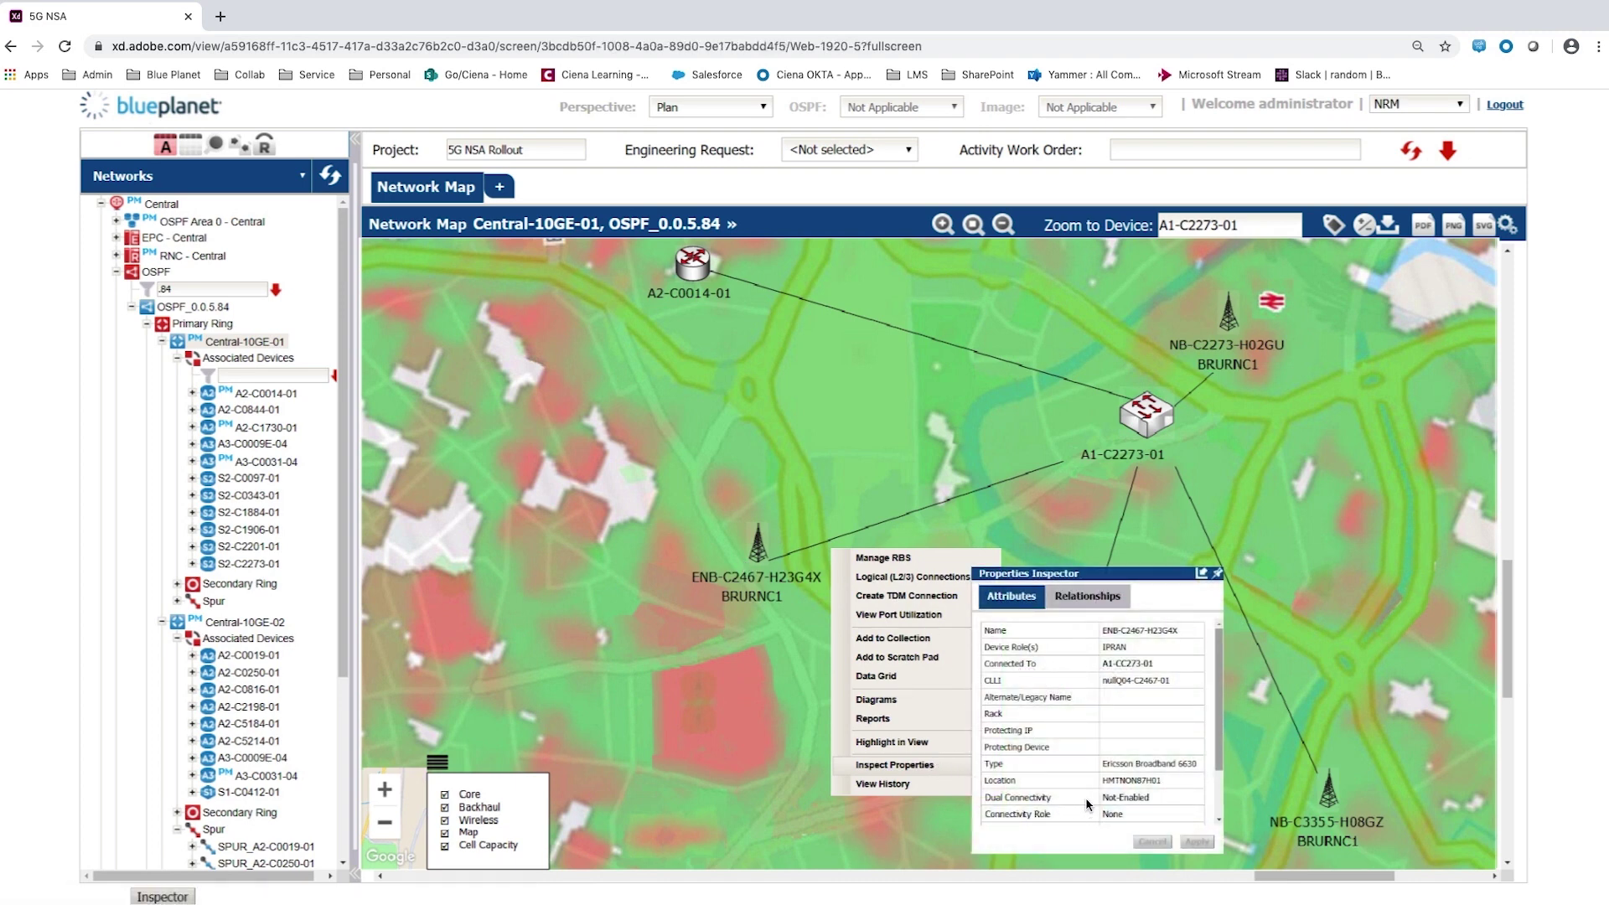
pyautogui.click(1153, 843)
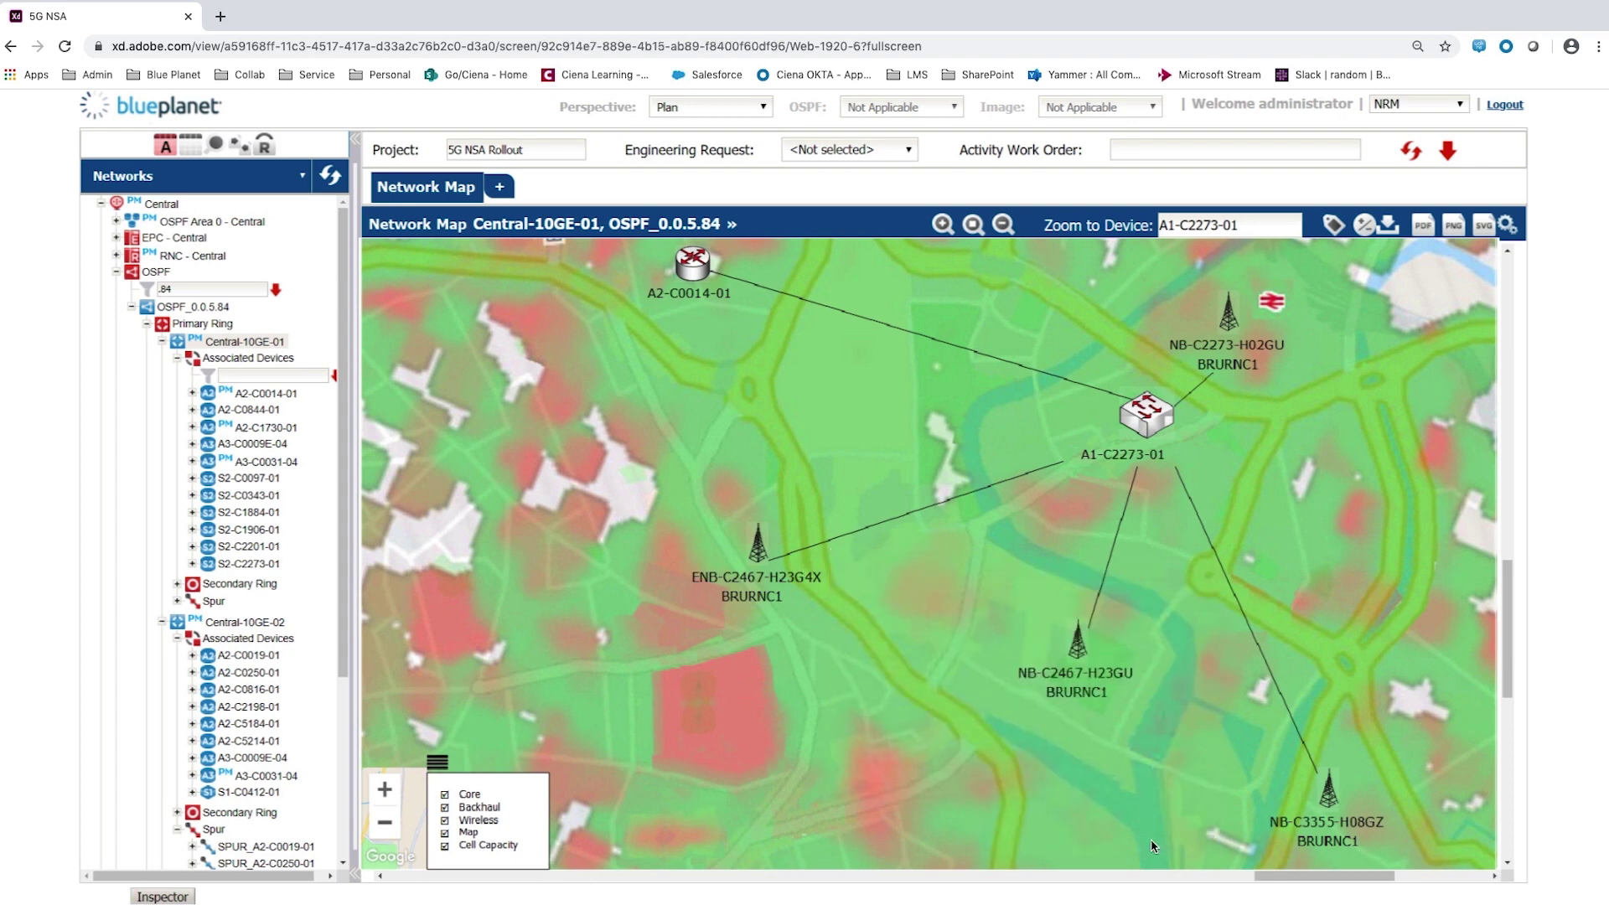
# Step: Open Central-10GE-01's Ring and Spur Diagram (RBS) and zoom in around A1-C2273-01
pyautogui.click(248, 348)
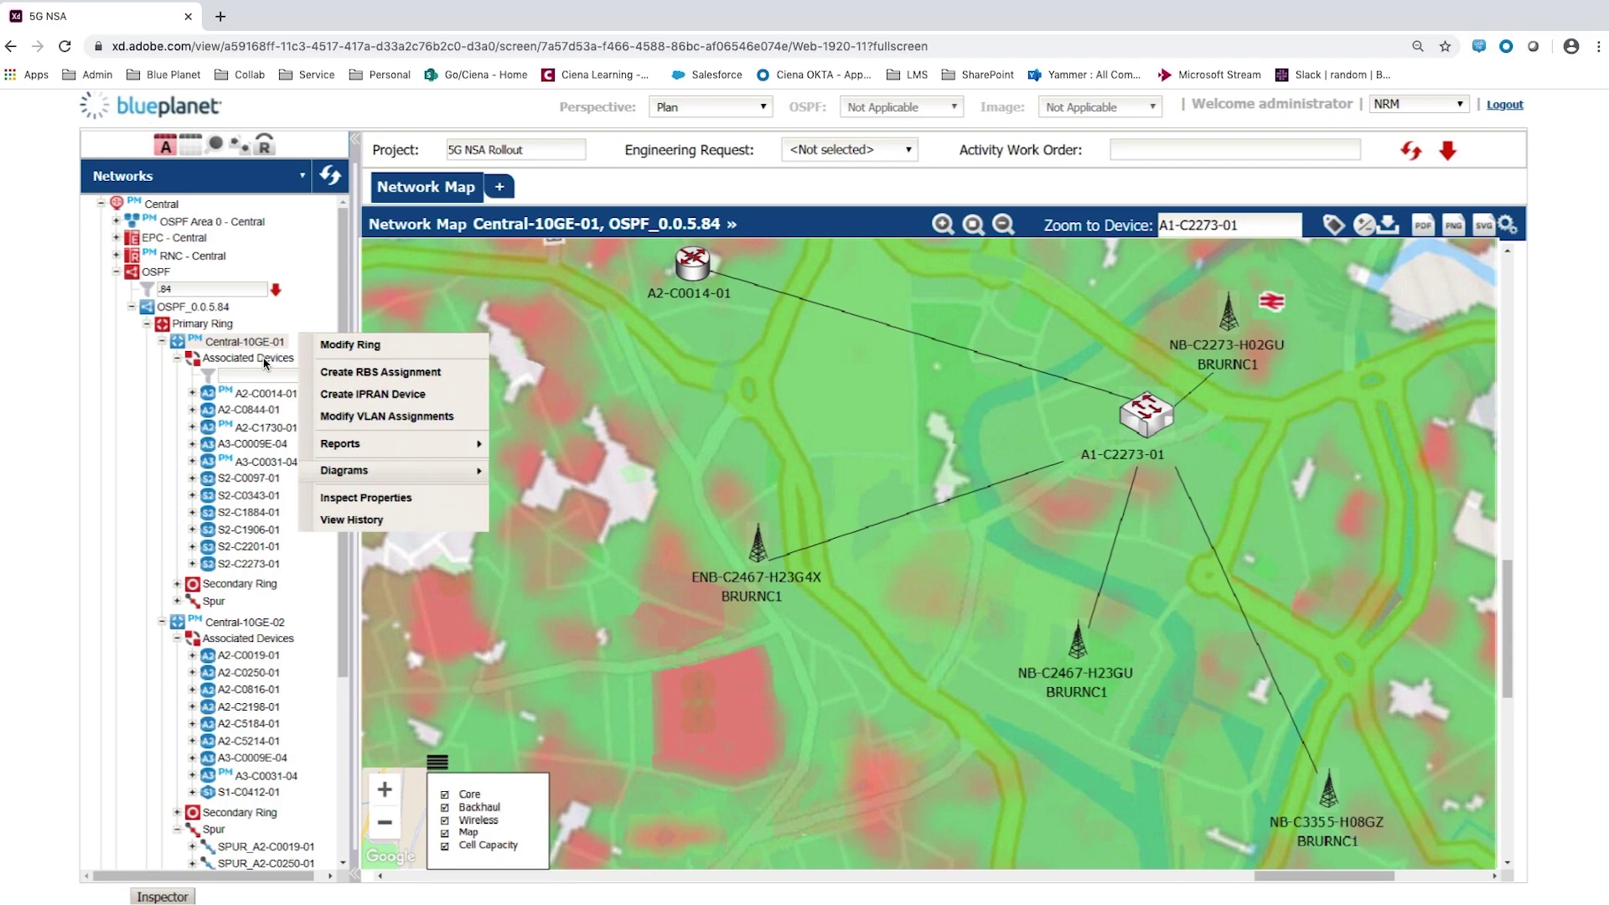
pyautogui.click(356, 474)
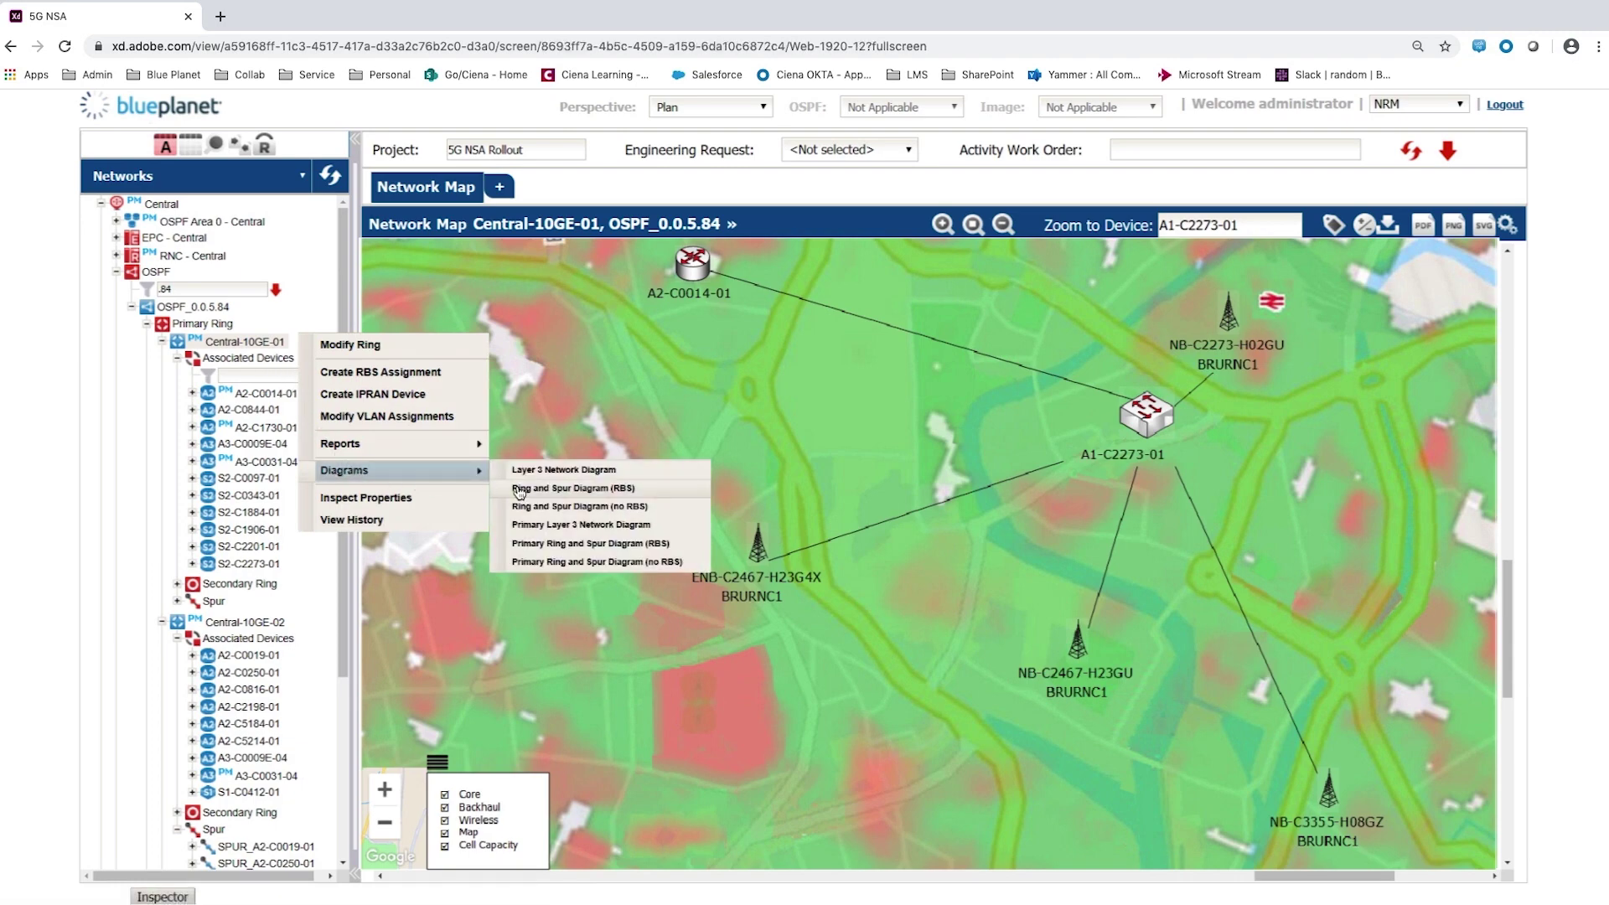
pyautogui.click(554, 493)
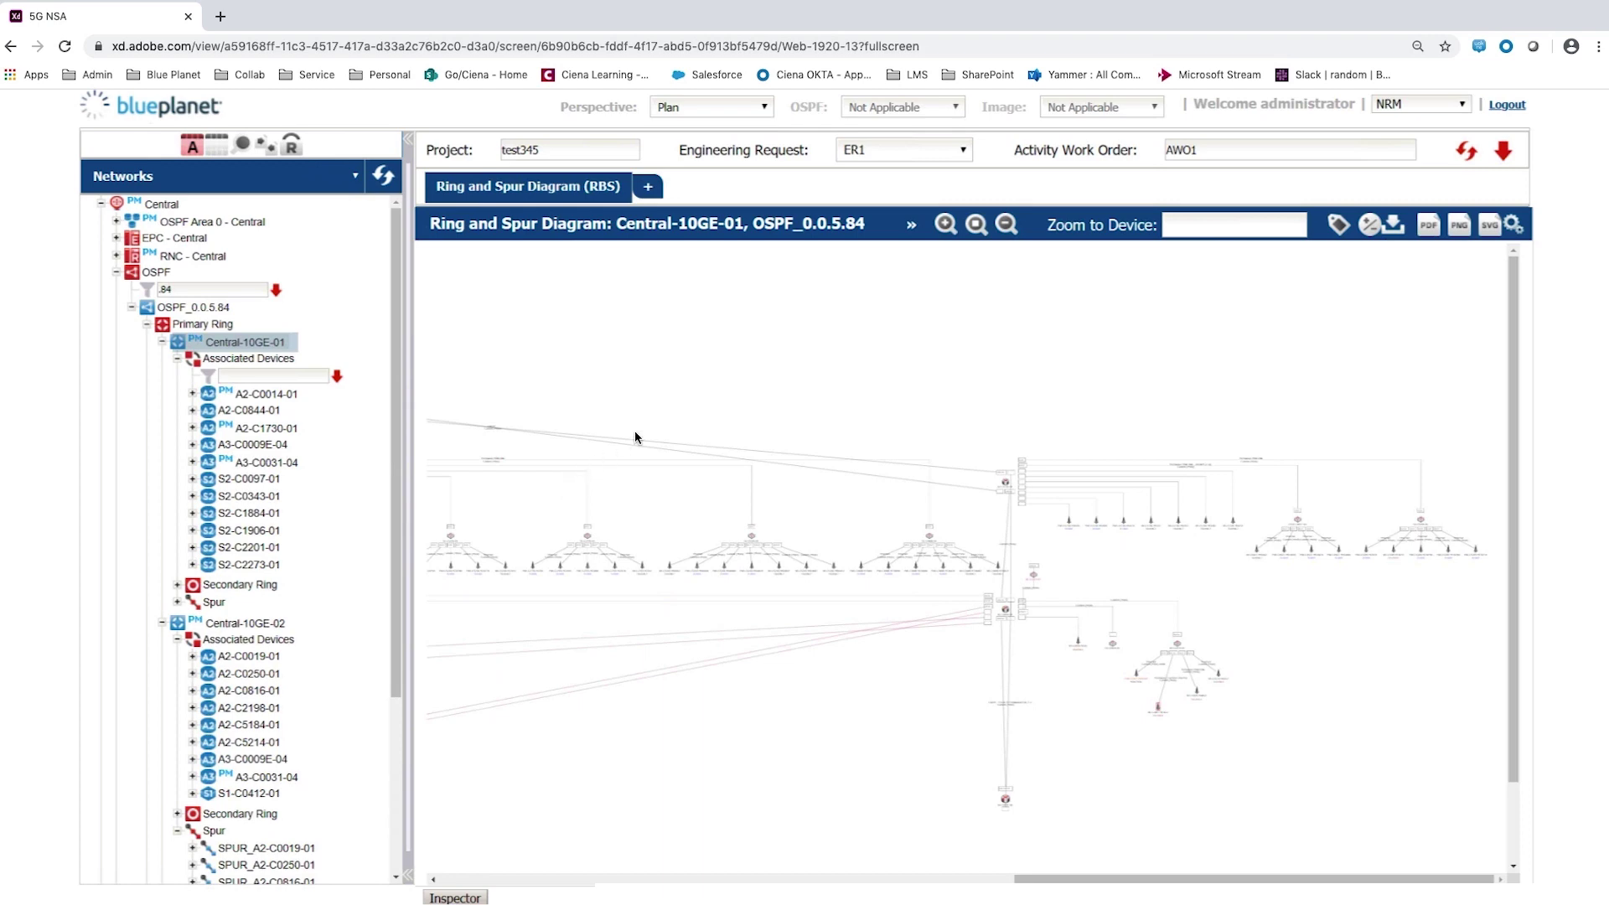
pyautogui.click(944, 225)
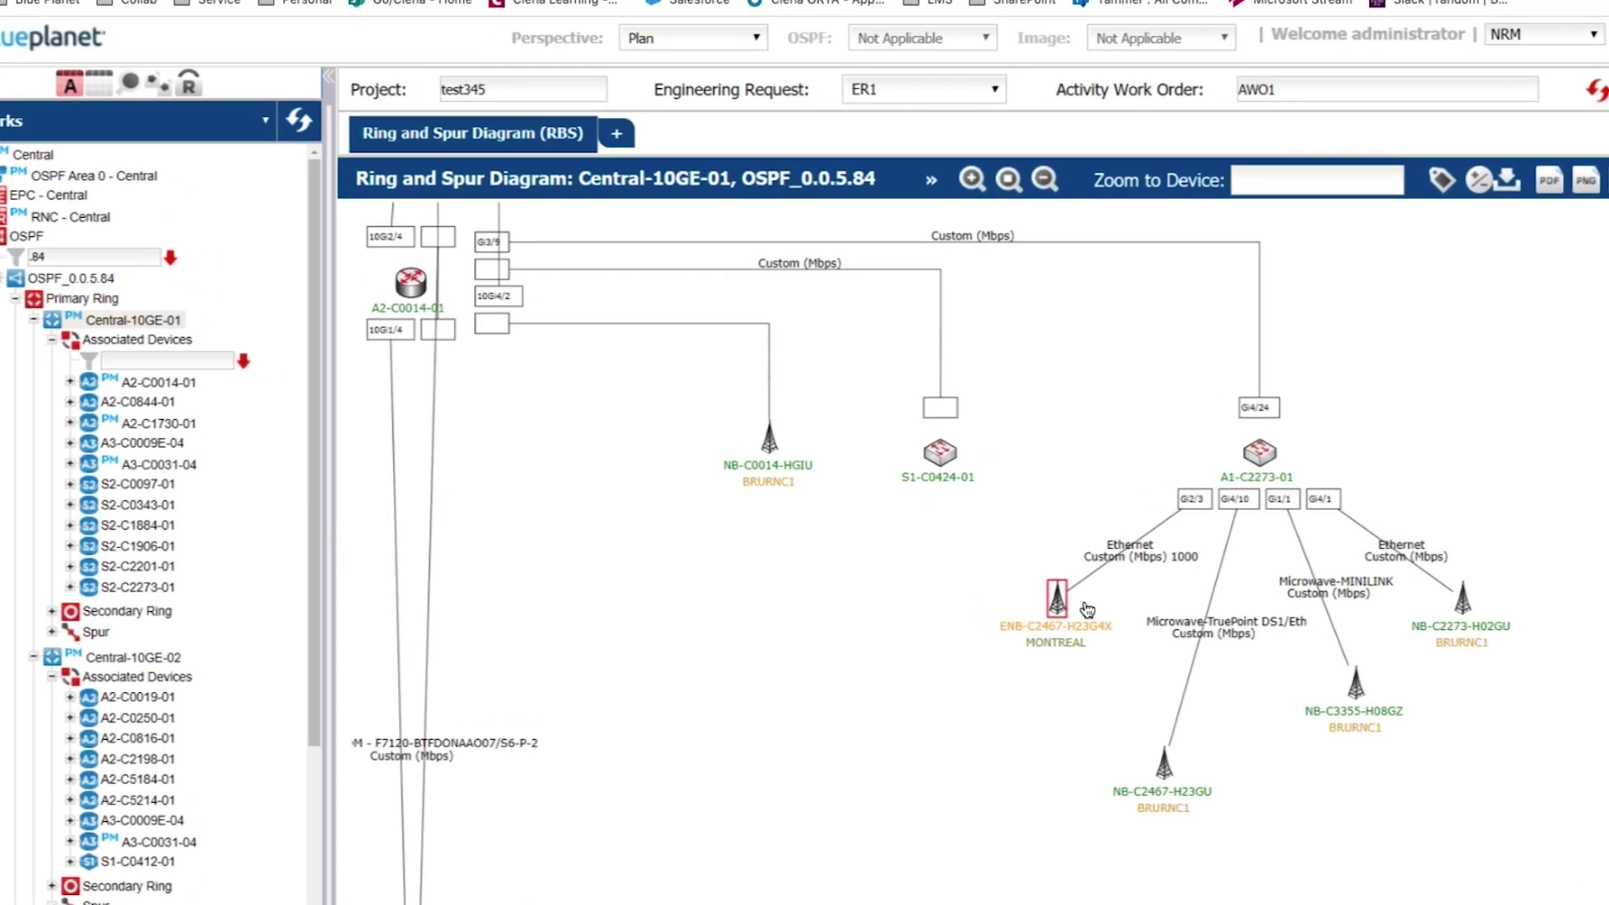
# Step: Set tower ENB-C2467-H23G4X's RBS Dual Connectivity to Enabled and Connectivity Role to Master
pyautogui.rightClick(1059, 602)
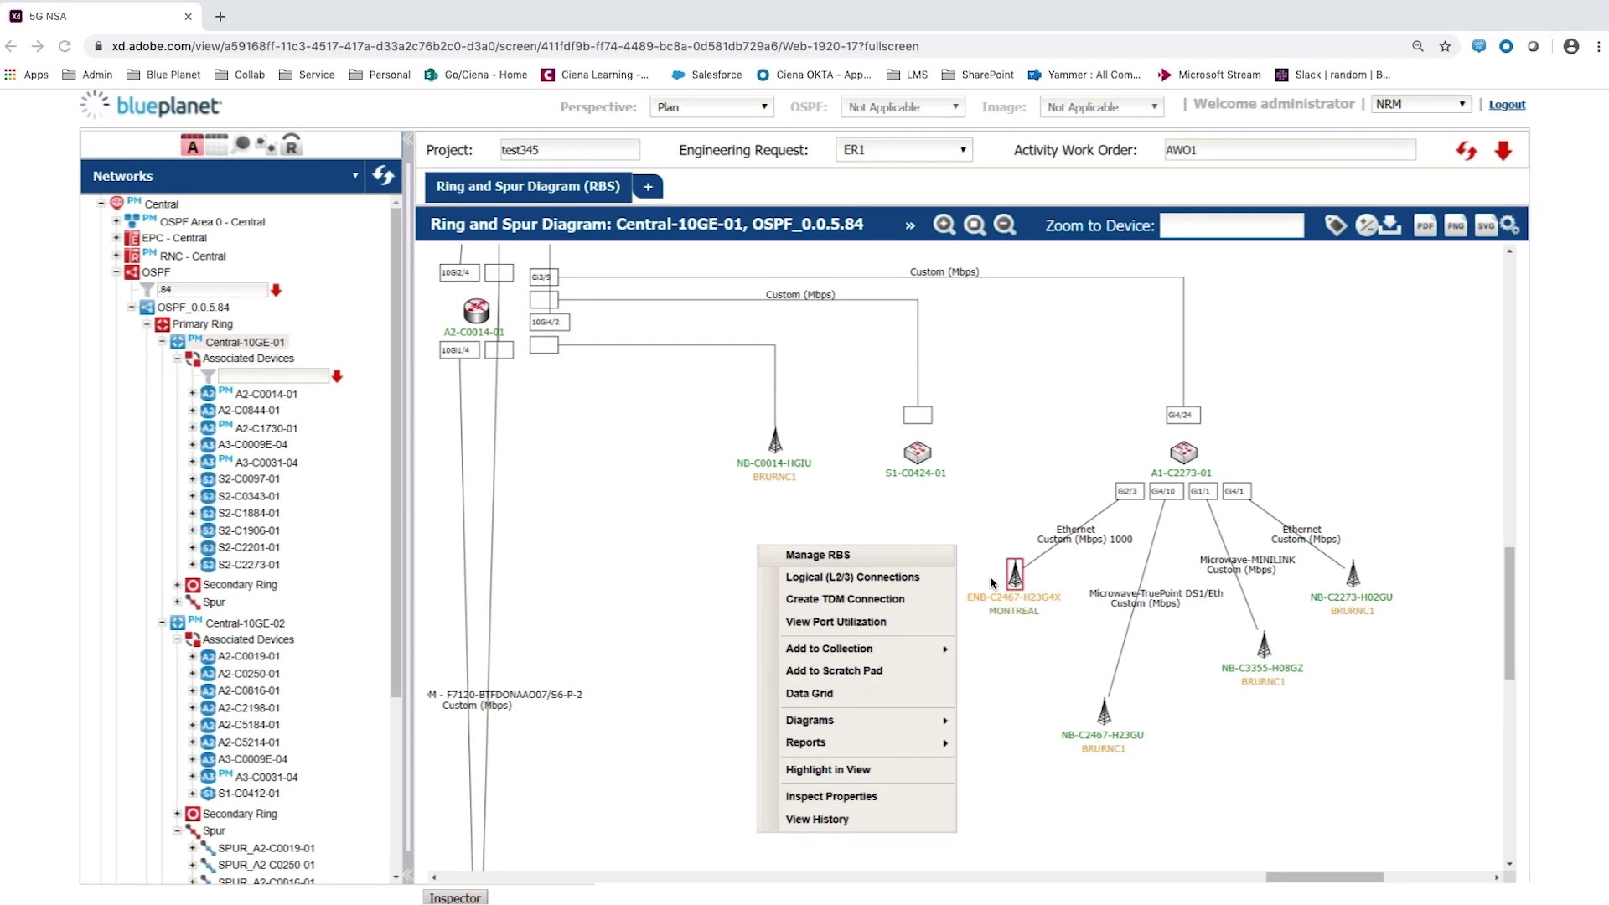
pyautogui.click(832, 562)
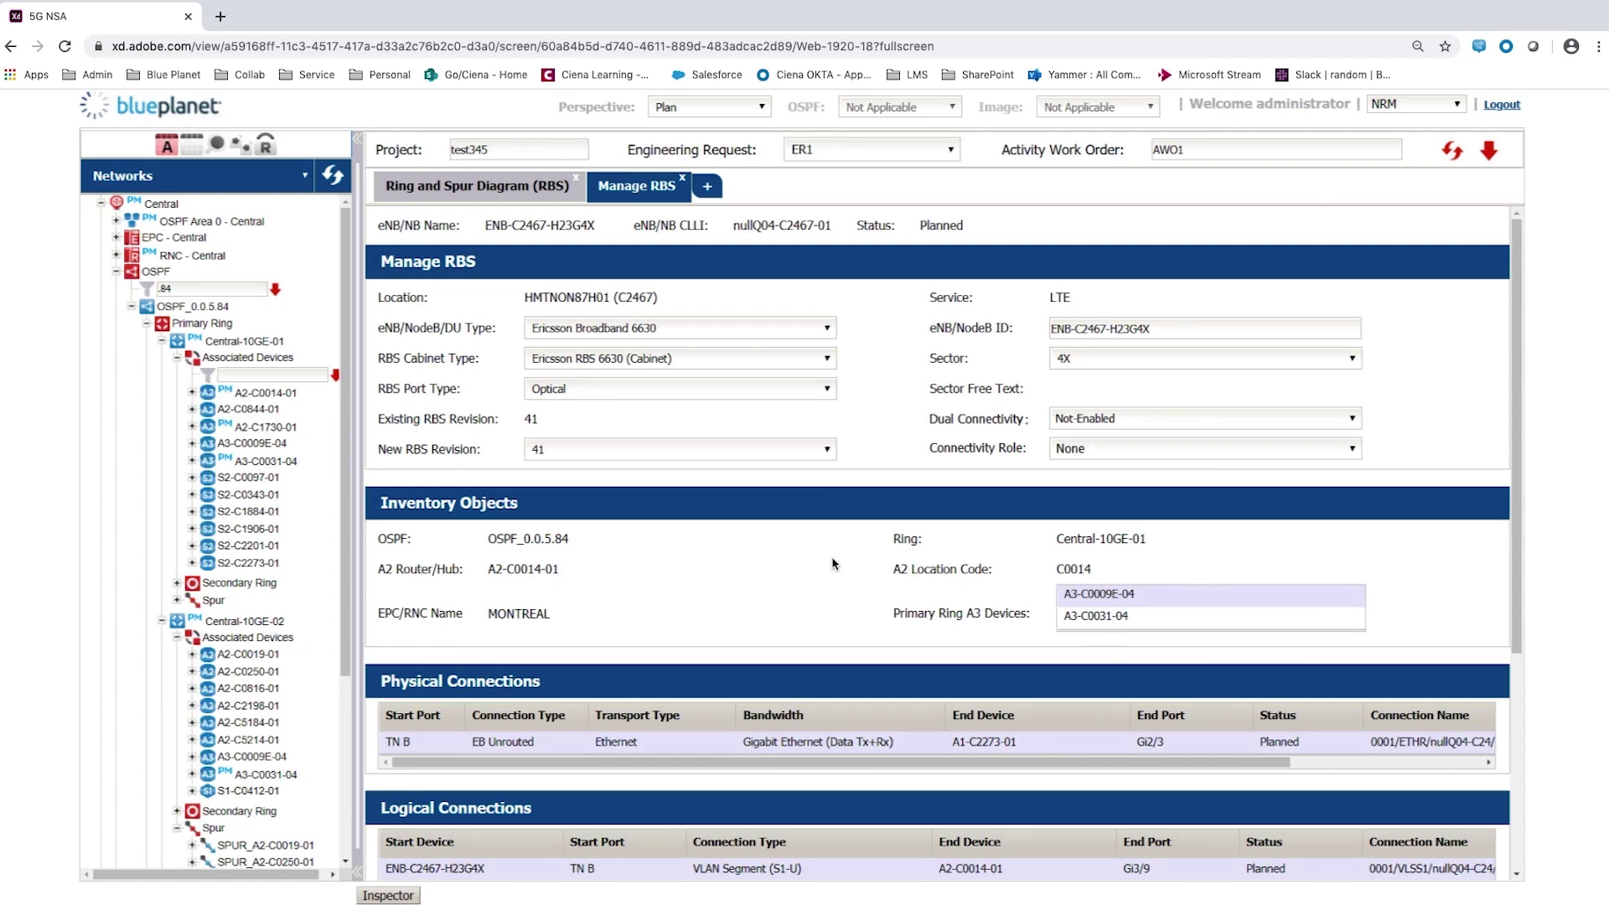
pyautogui.click(1163, 420)
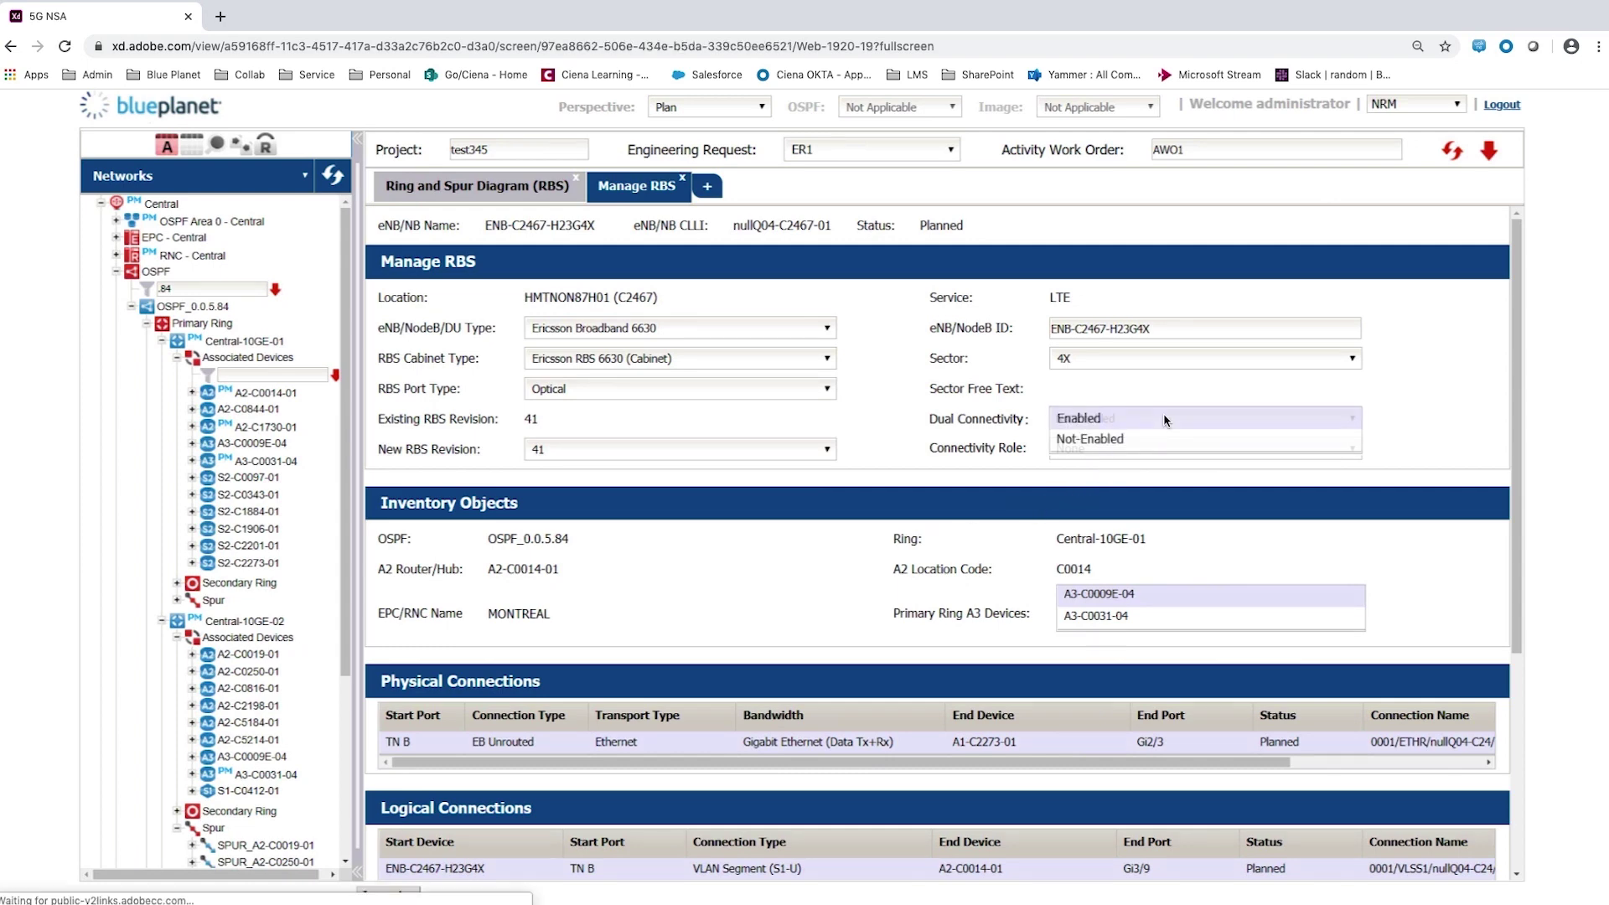
pyautogui.click(1078, 419)
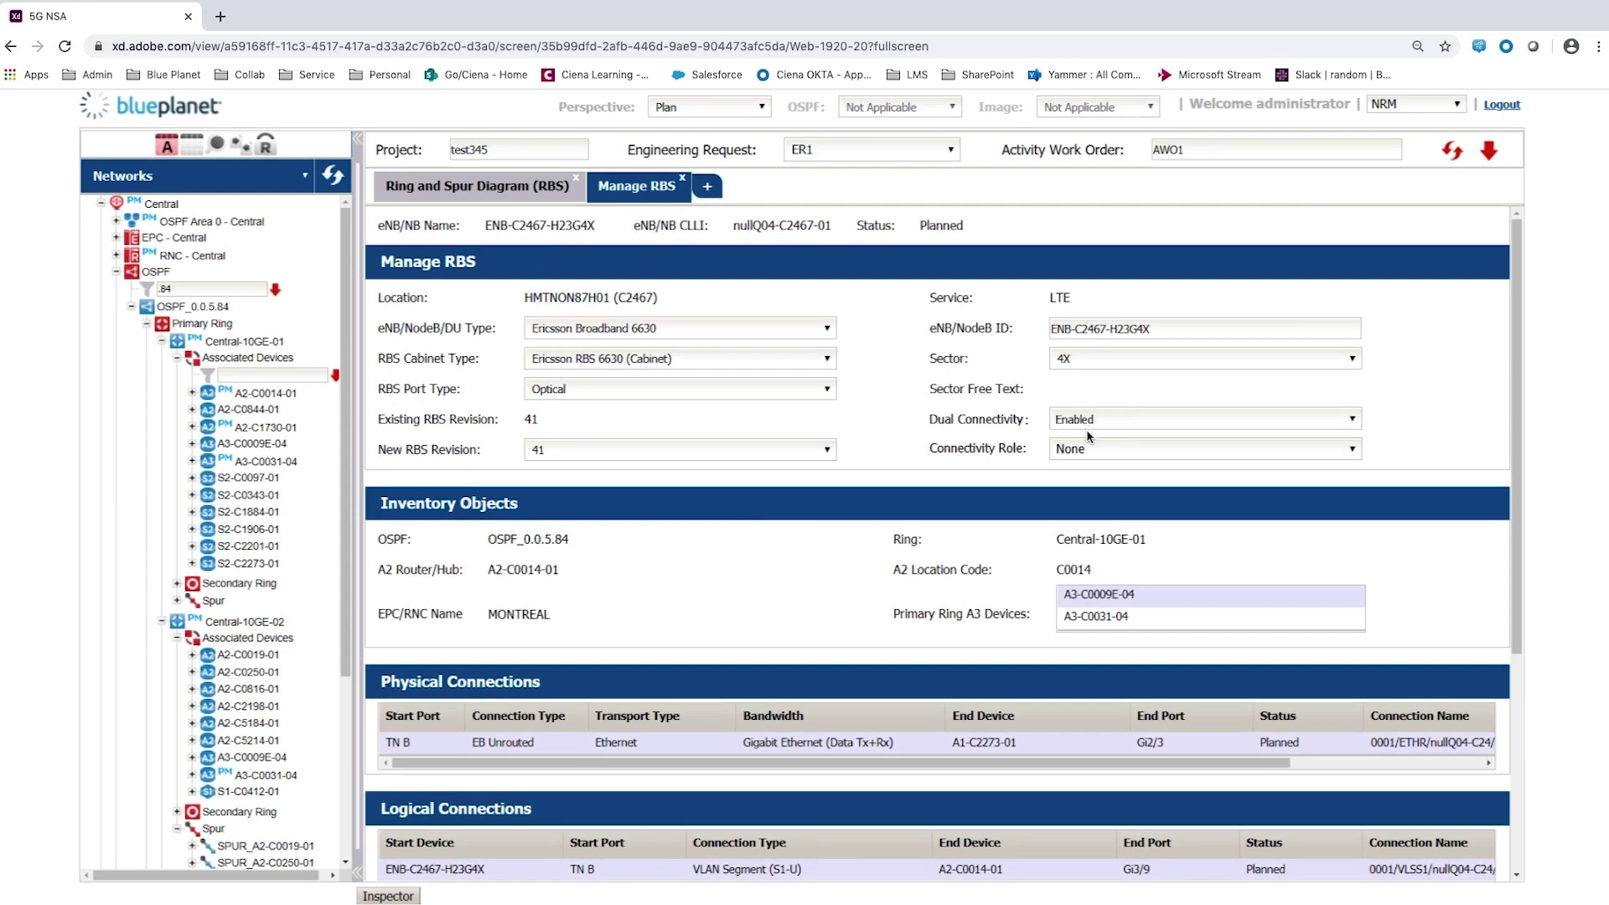
pyautogui.click(1091, 449)
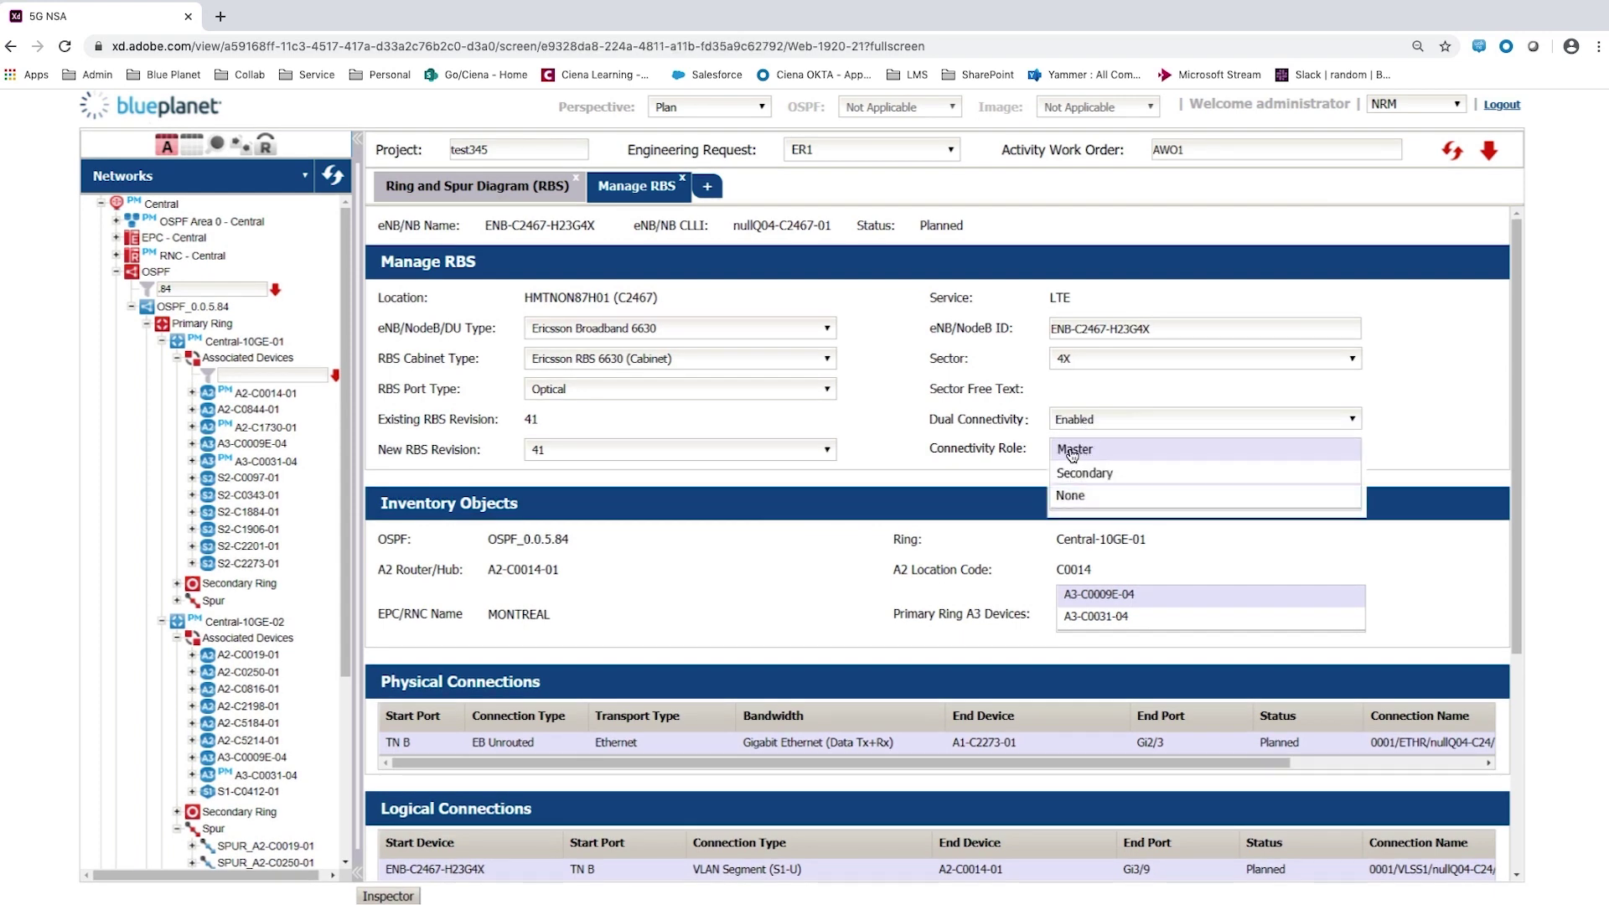
pyautogui.click(1072, 451)
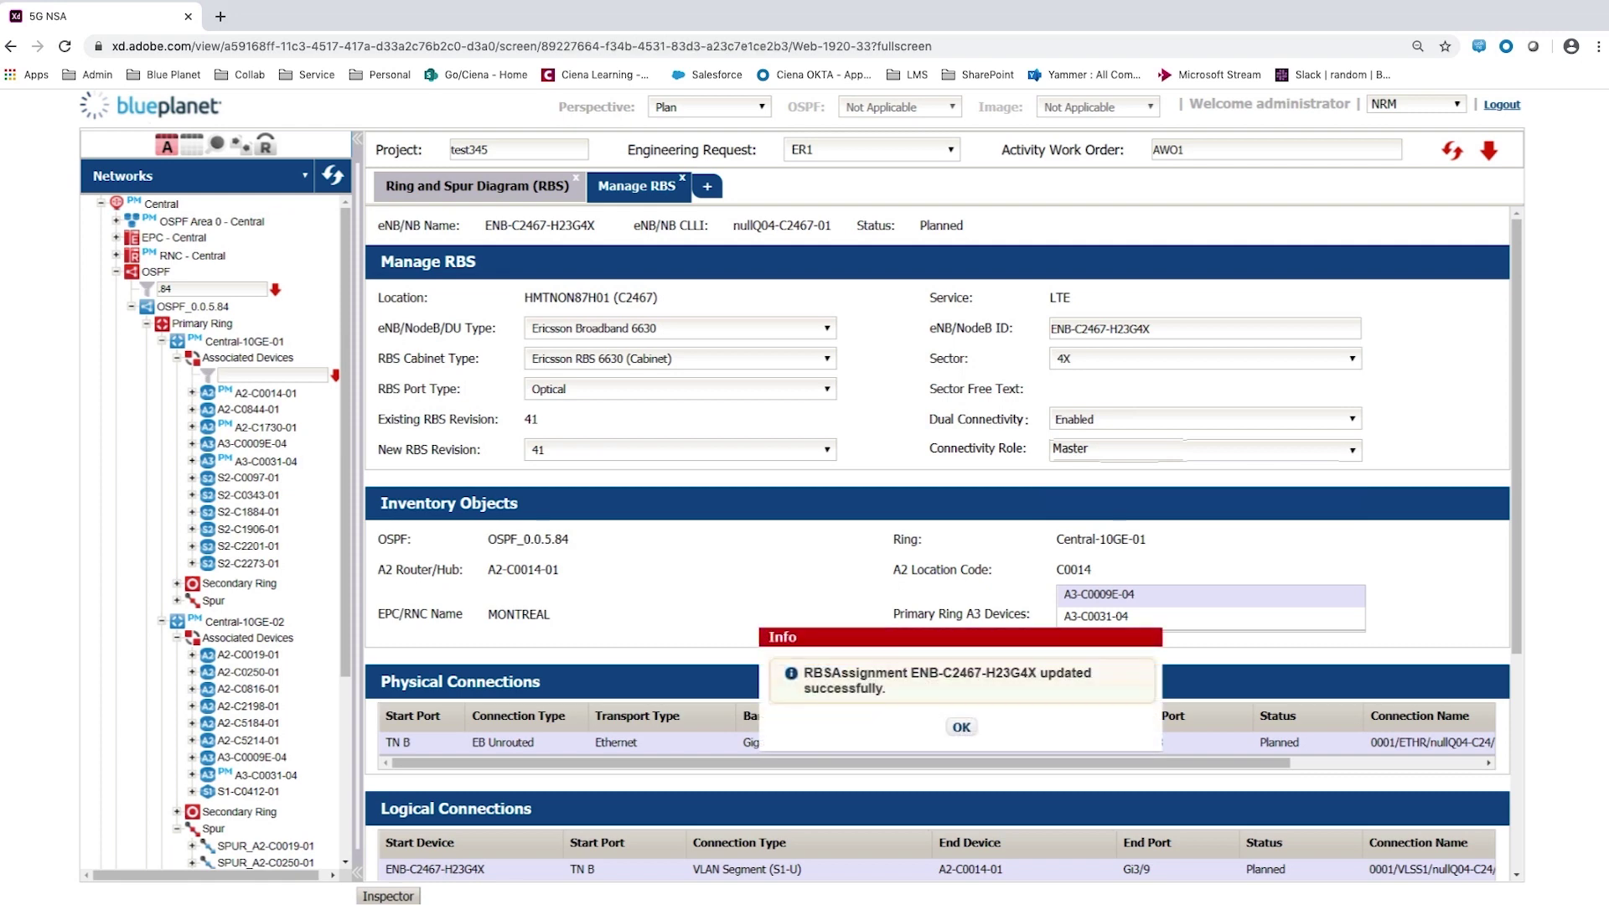
pyautogui.click(955, 729)
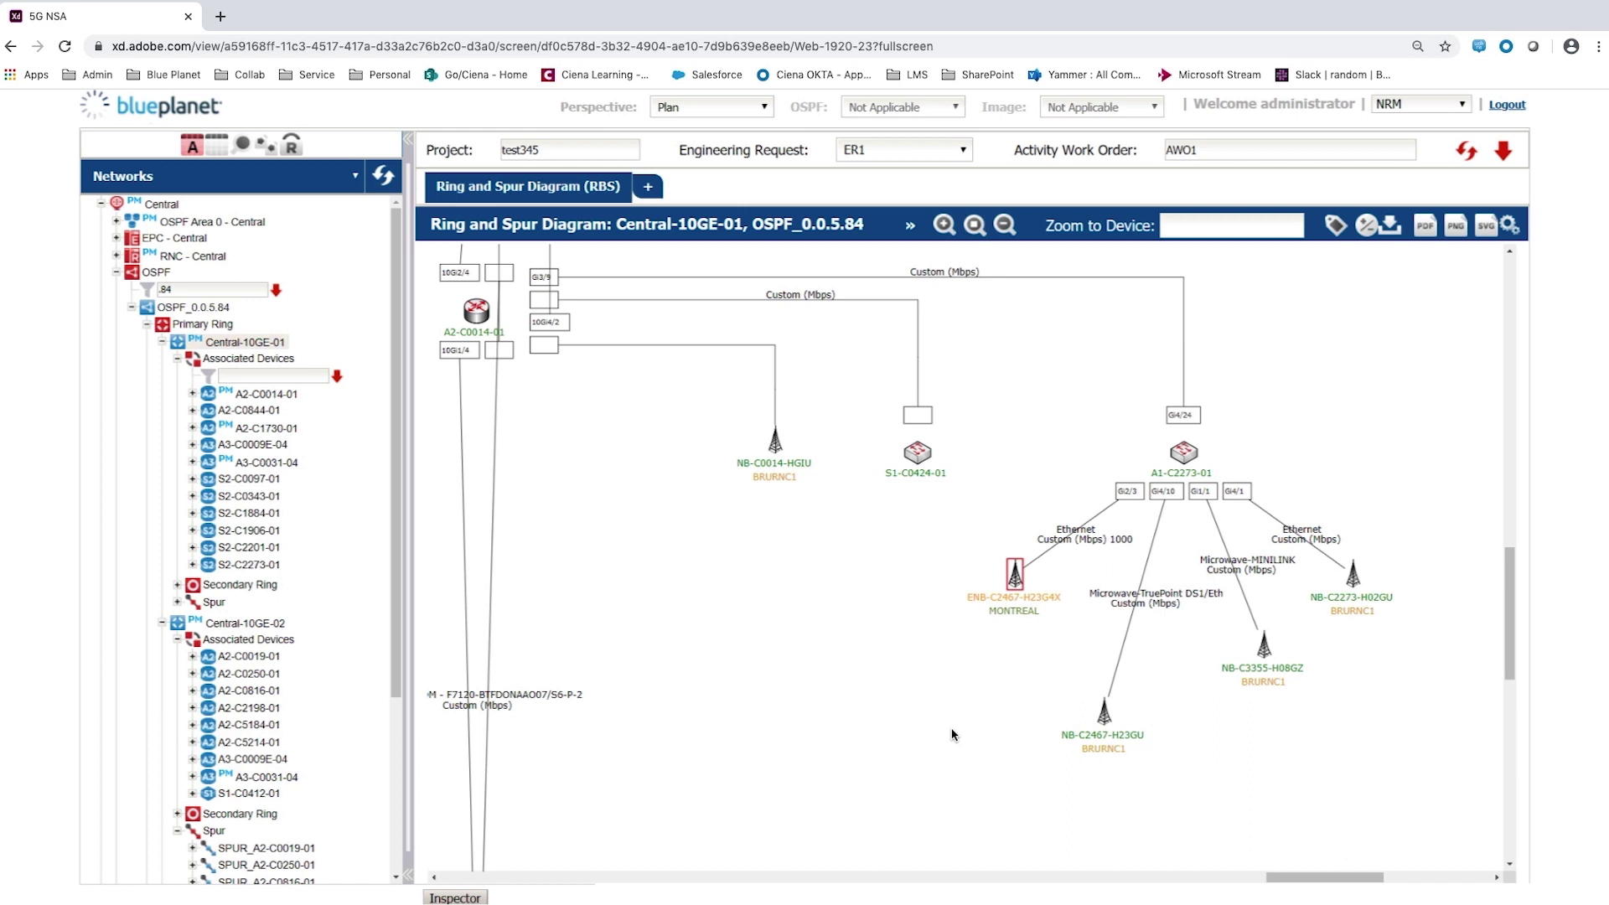
# Step: Run the Reports > RBS Assignment/Rollout (LTE) report on ring Central-10GE-01
pyautogui.click(259, 343)
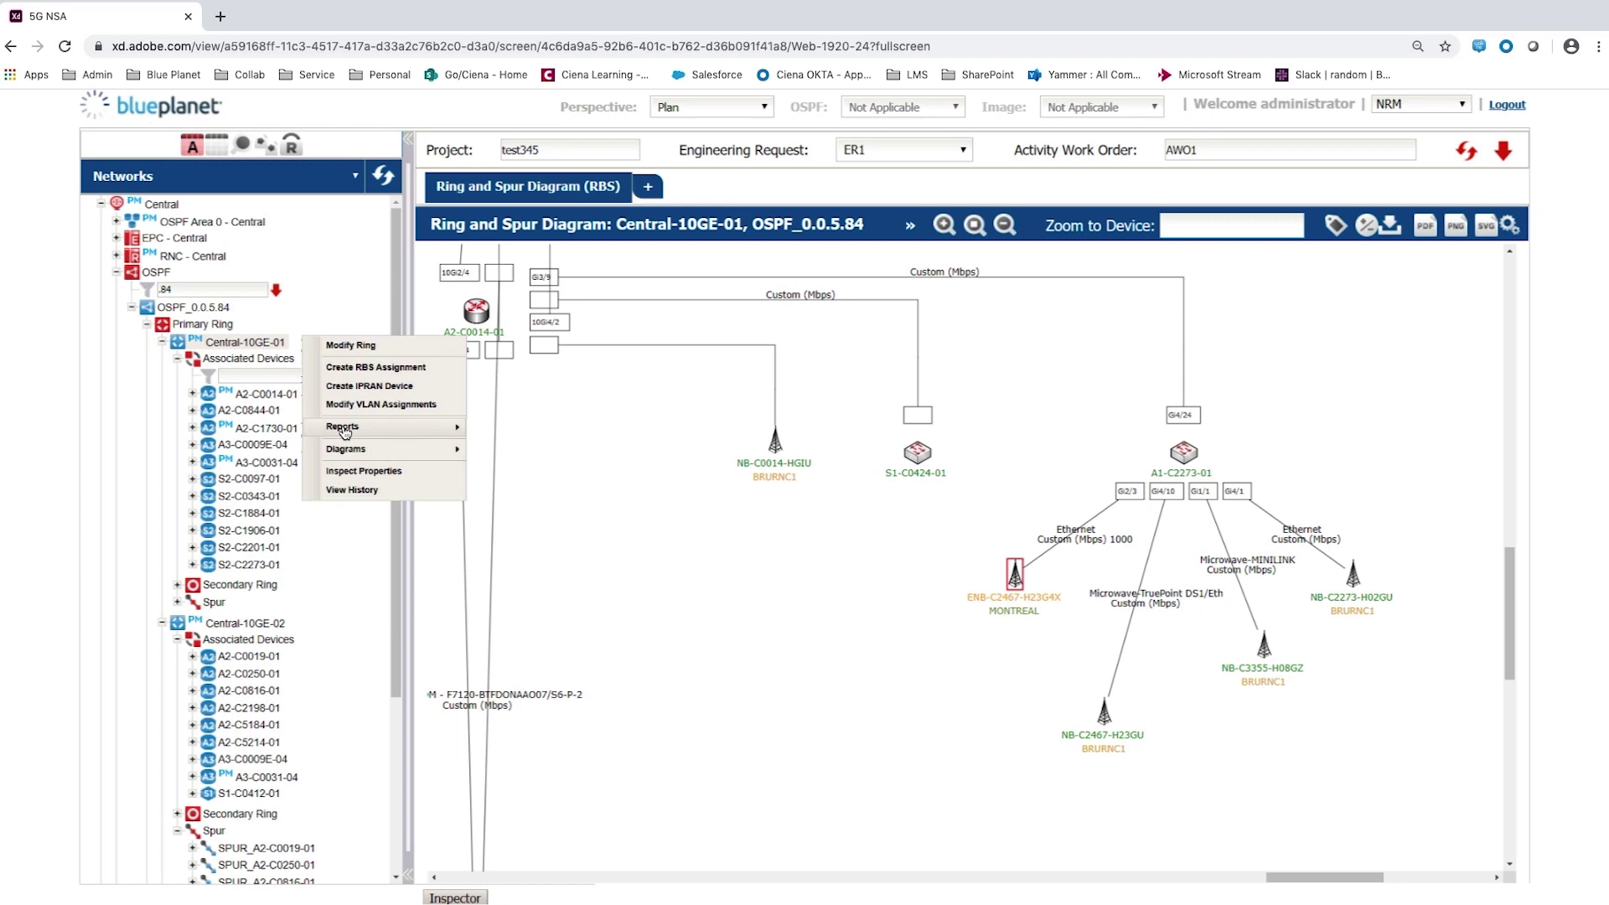
pyautogui.moveTo(344, 431)
pyautogui.click(513, 460)
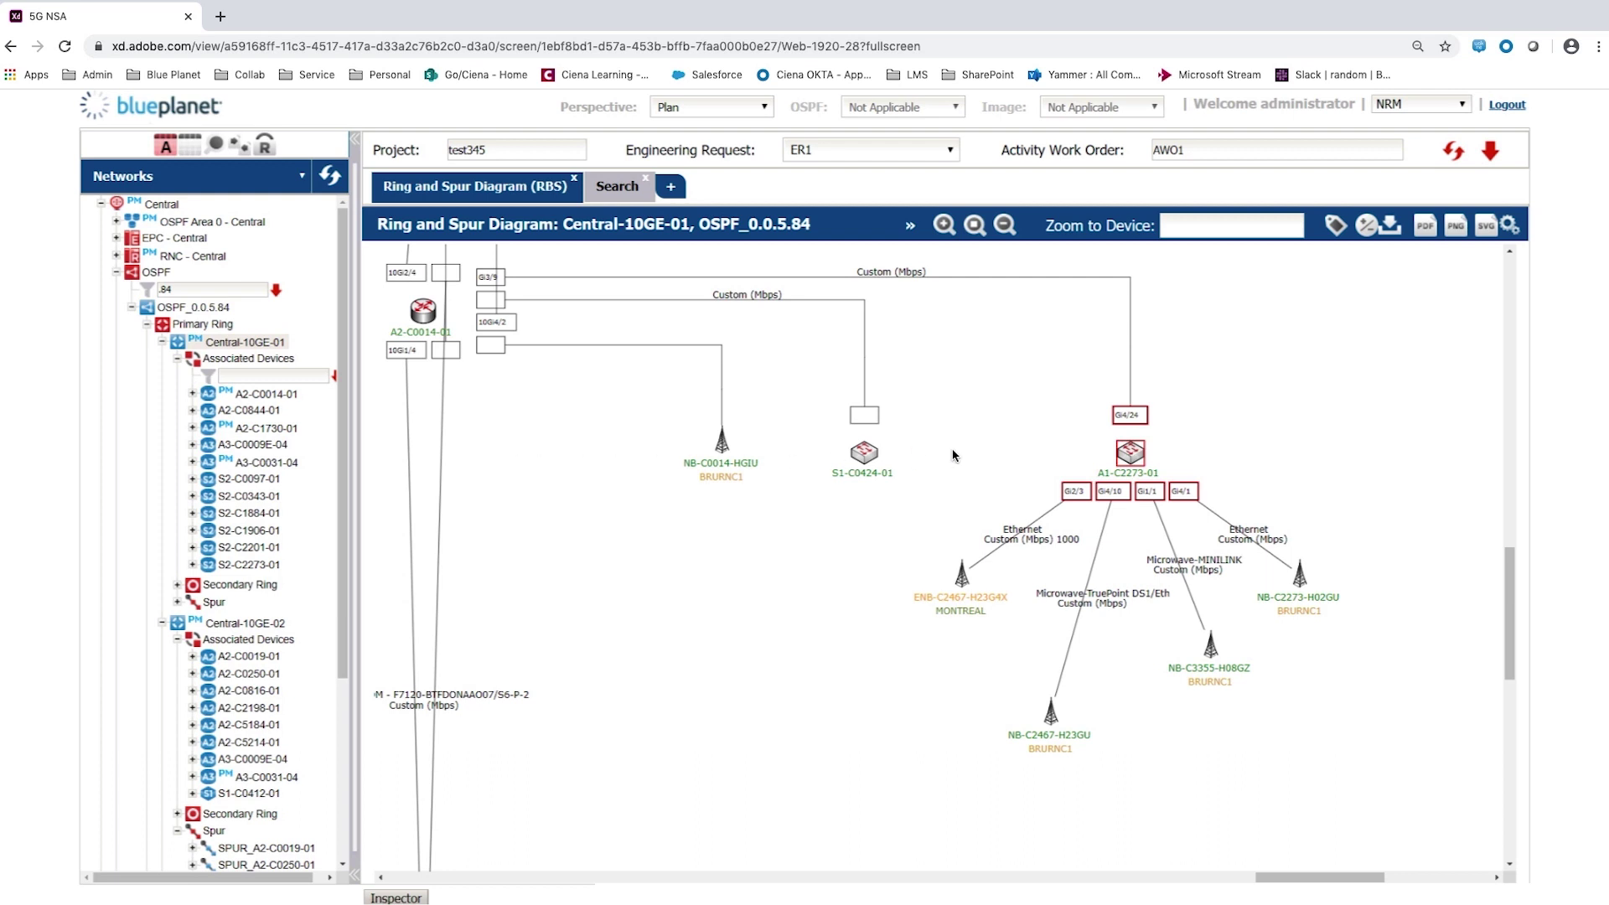
# Step: Create IPRAN device A1-C2273-02 with role A1, type Cisco ASR 1000 Series, on OSPF_0.0.5.84
pyautogui.click(1134, 456)
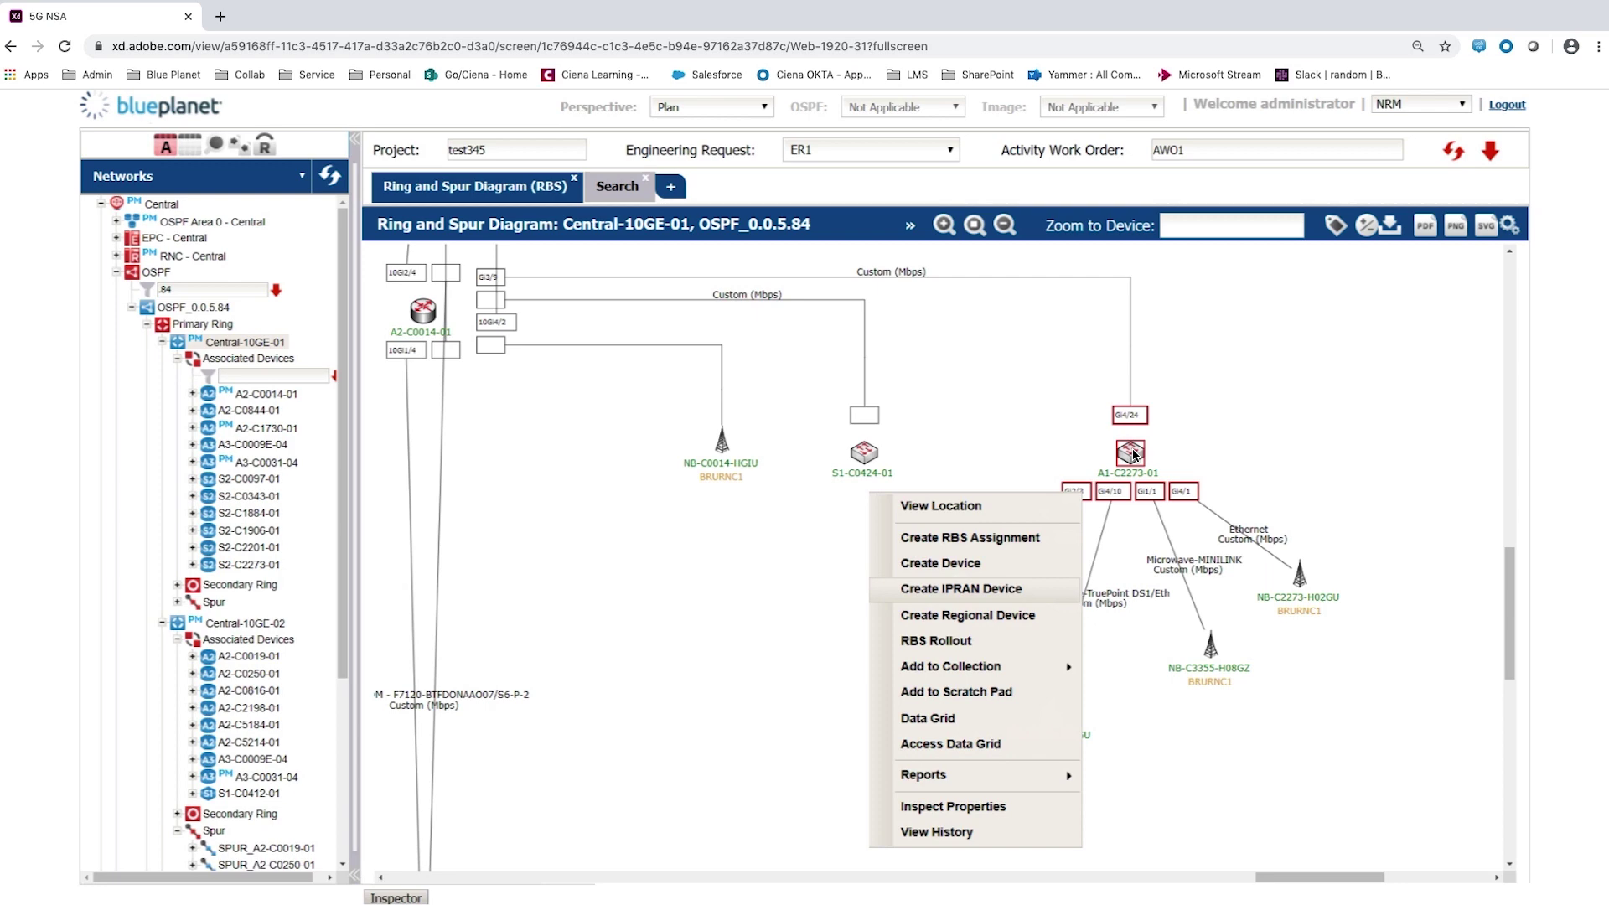
pyautogui.click(968, 589)
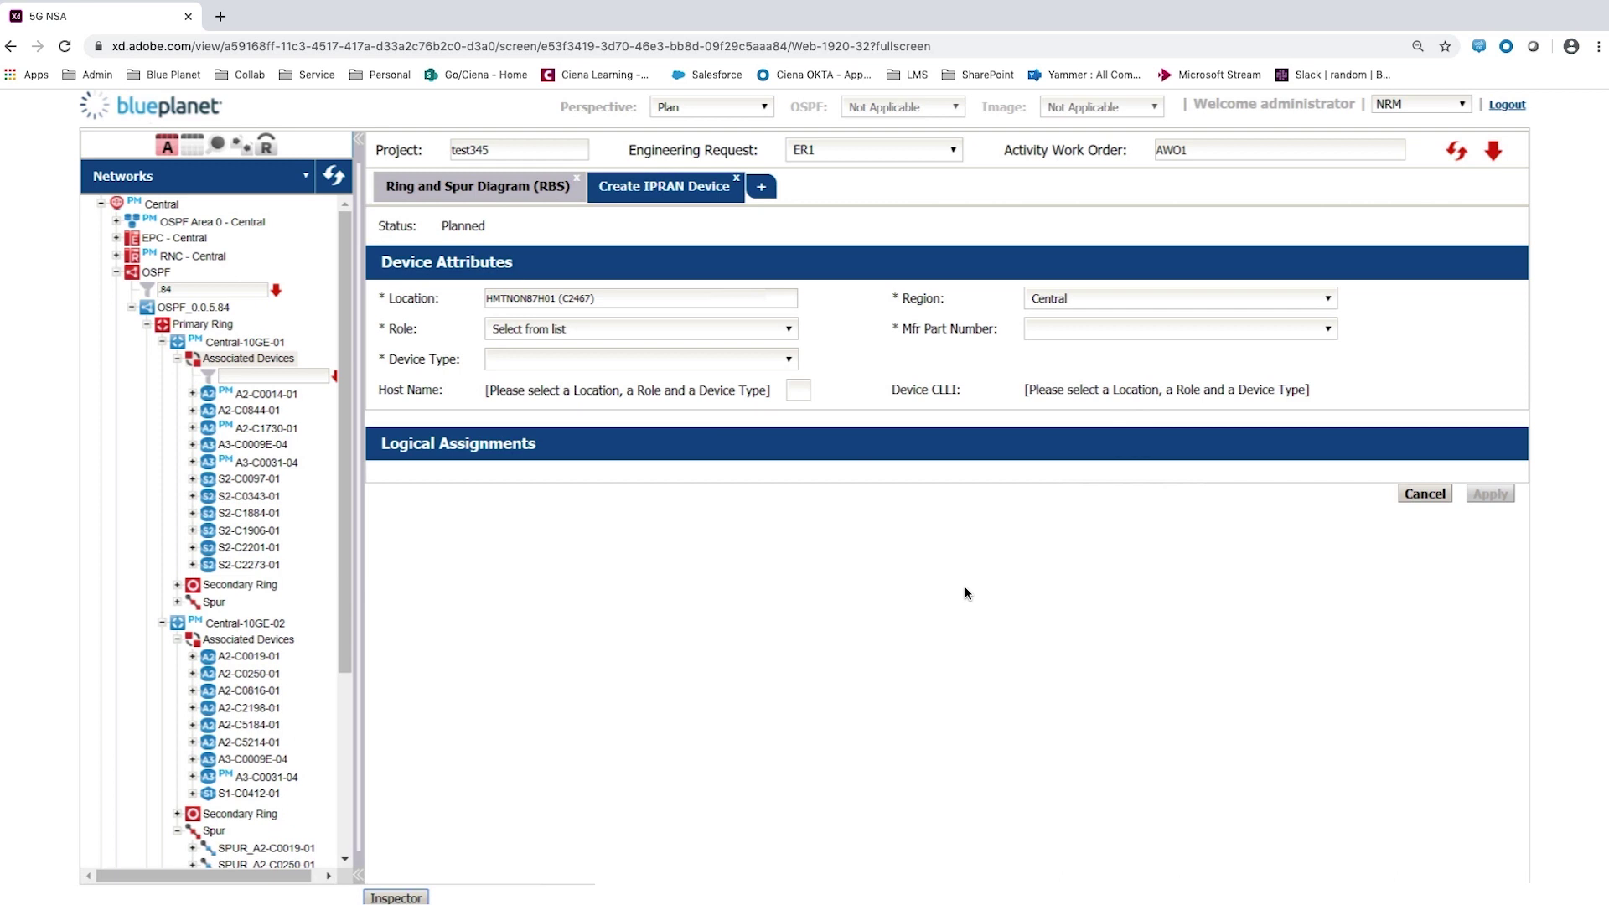
pyautogui.click(754, 330)
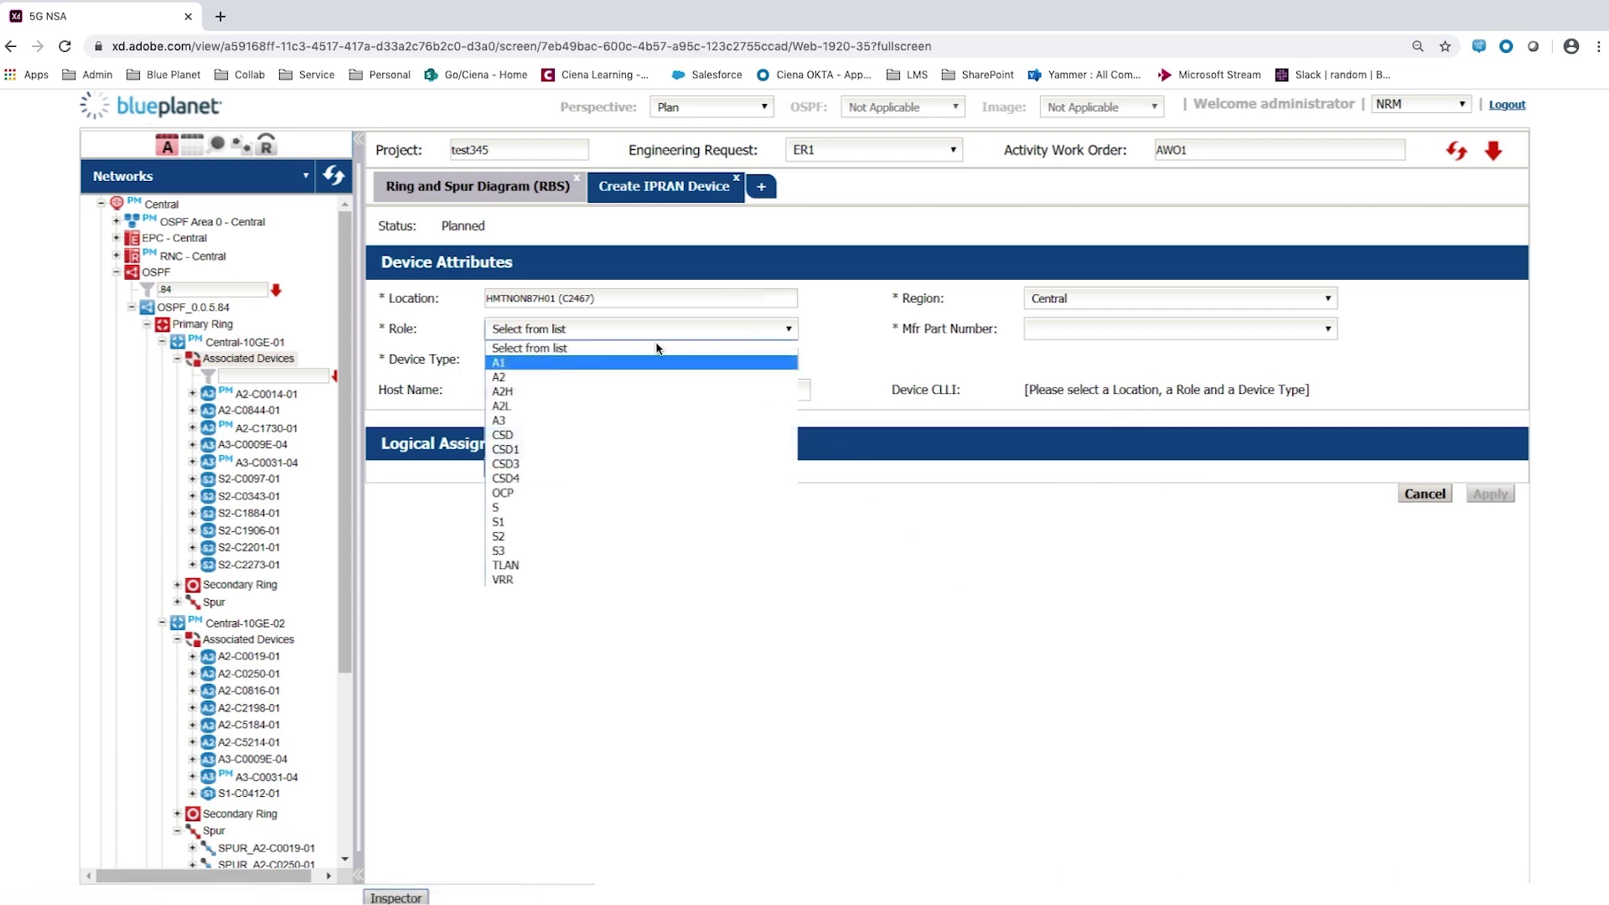
pyautogui.click(528, 363)
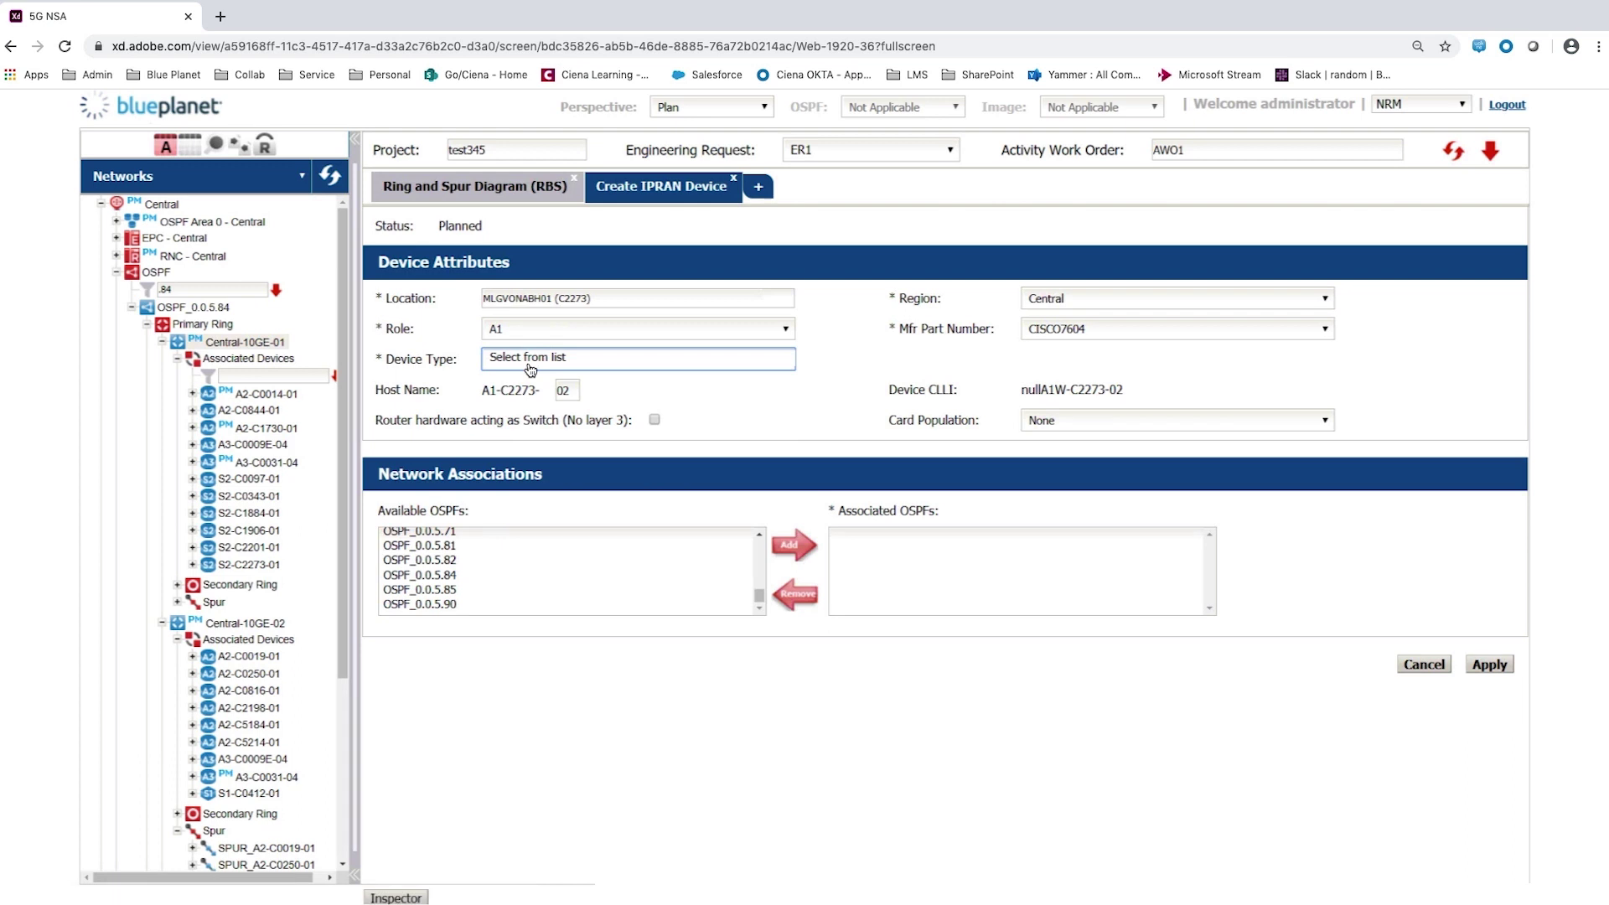
pyautogui.click(530, 368)
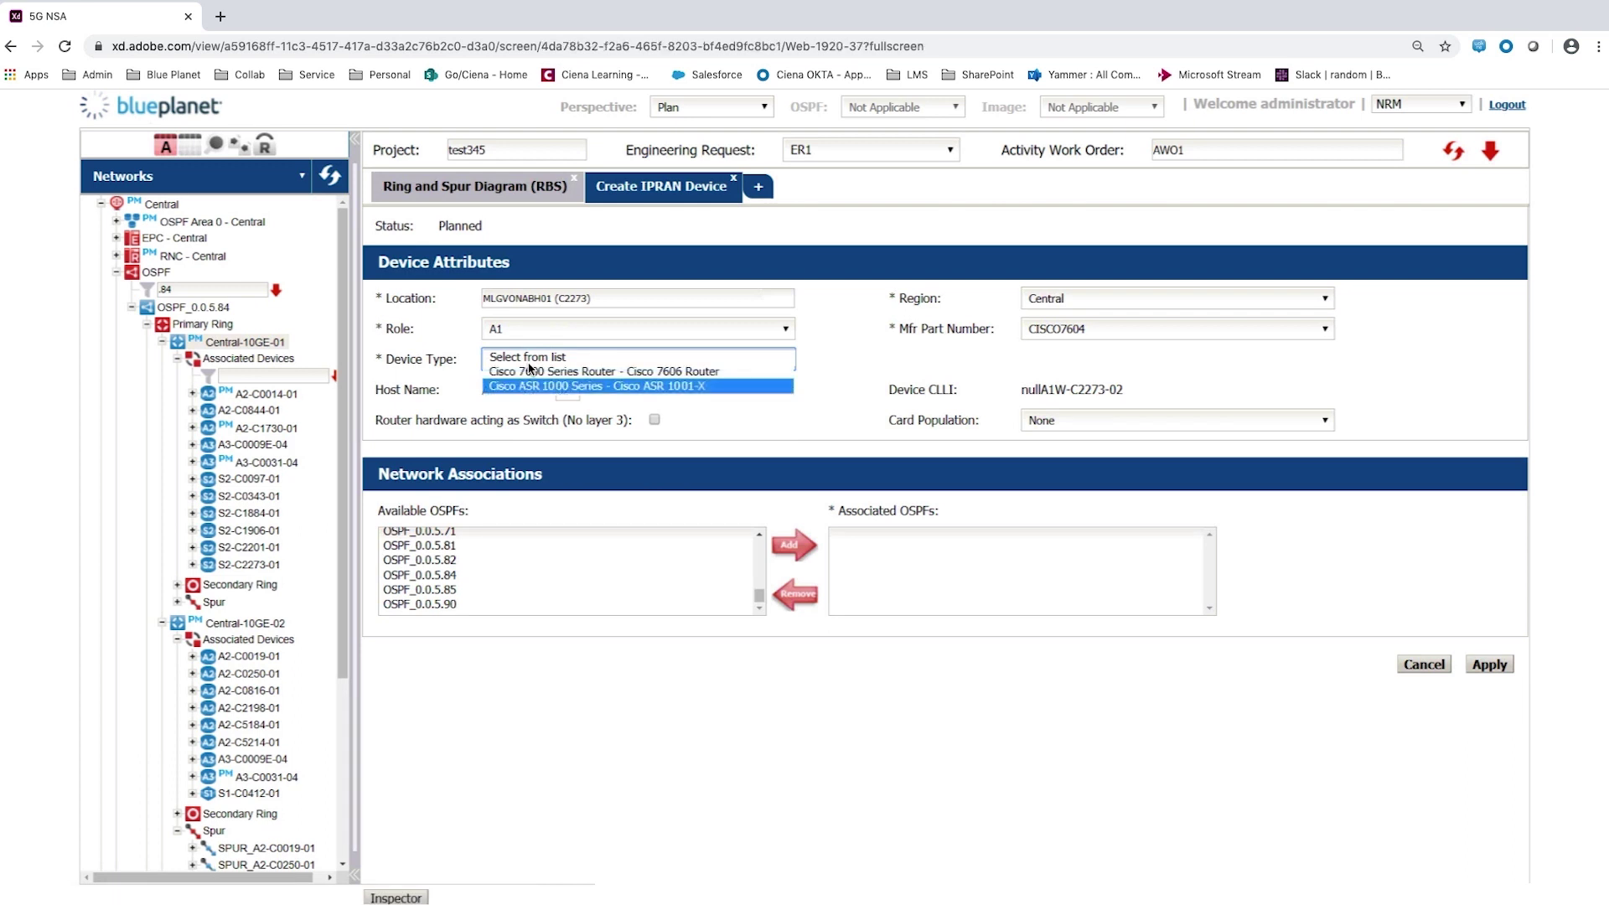
pyautogui.click(568, 387)
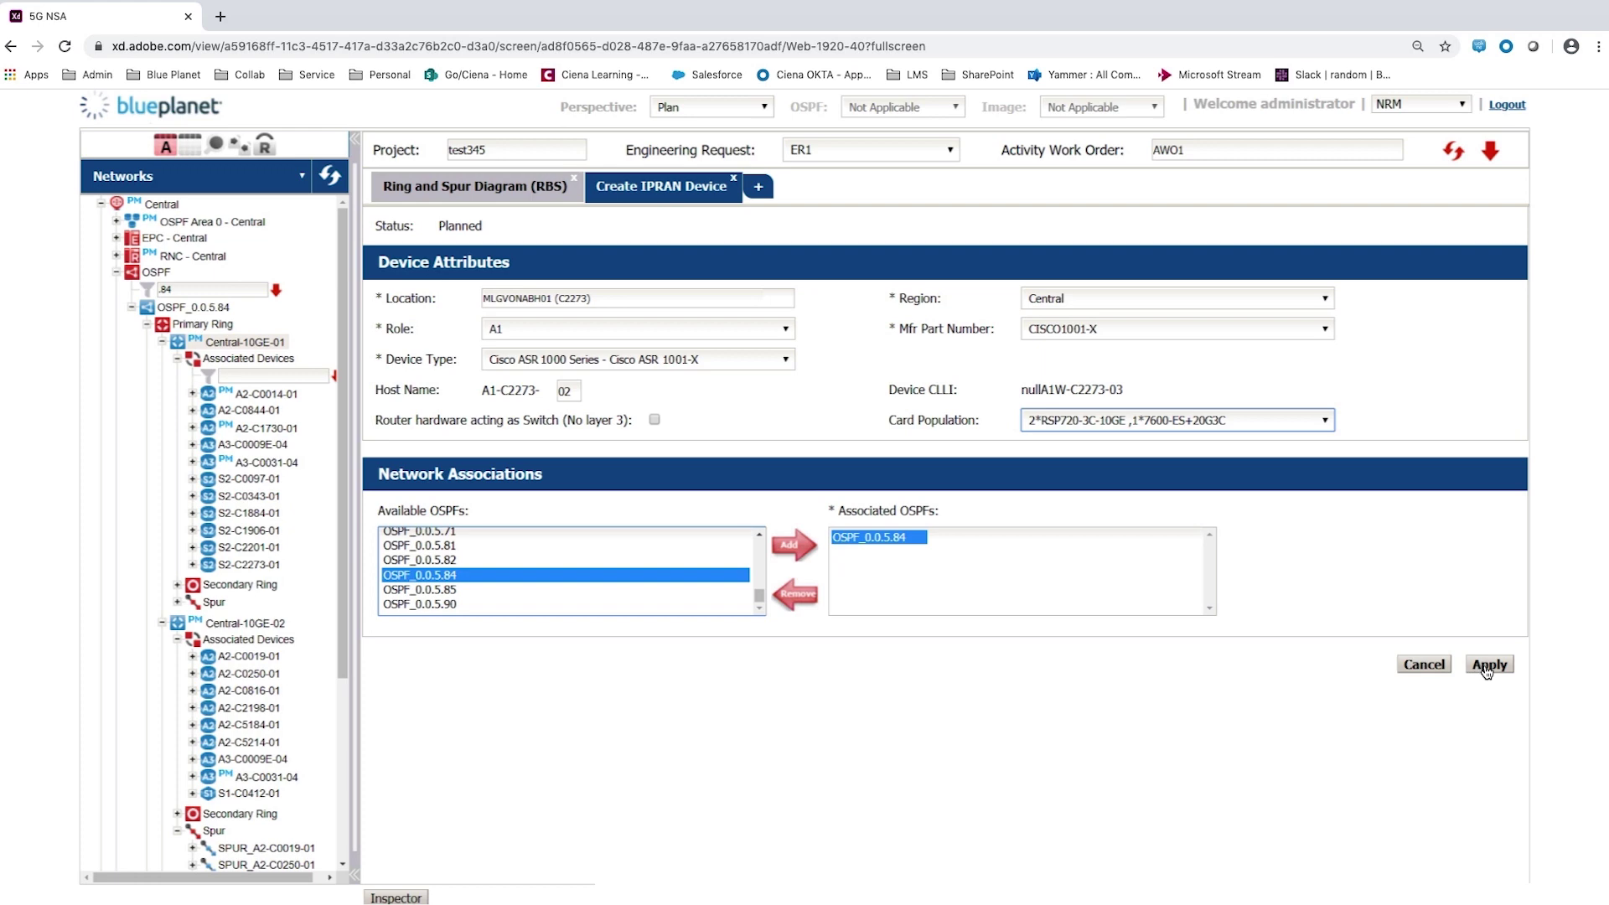
pyautogui.click(1487, 666)
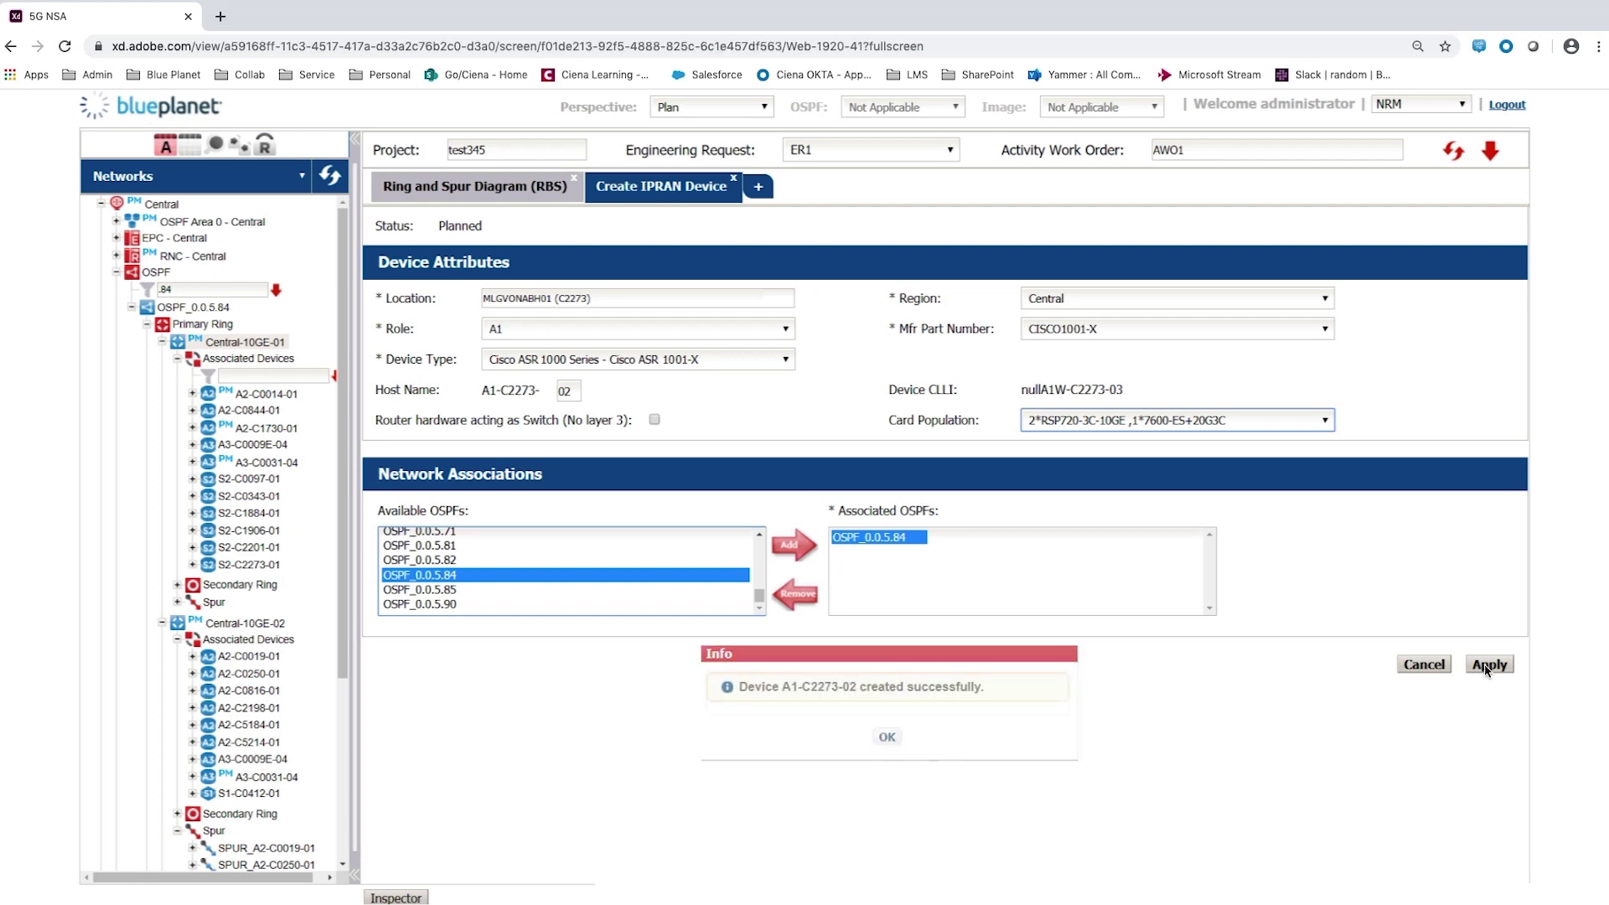
pyautogui.click(888, 737)
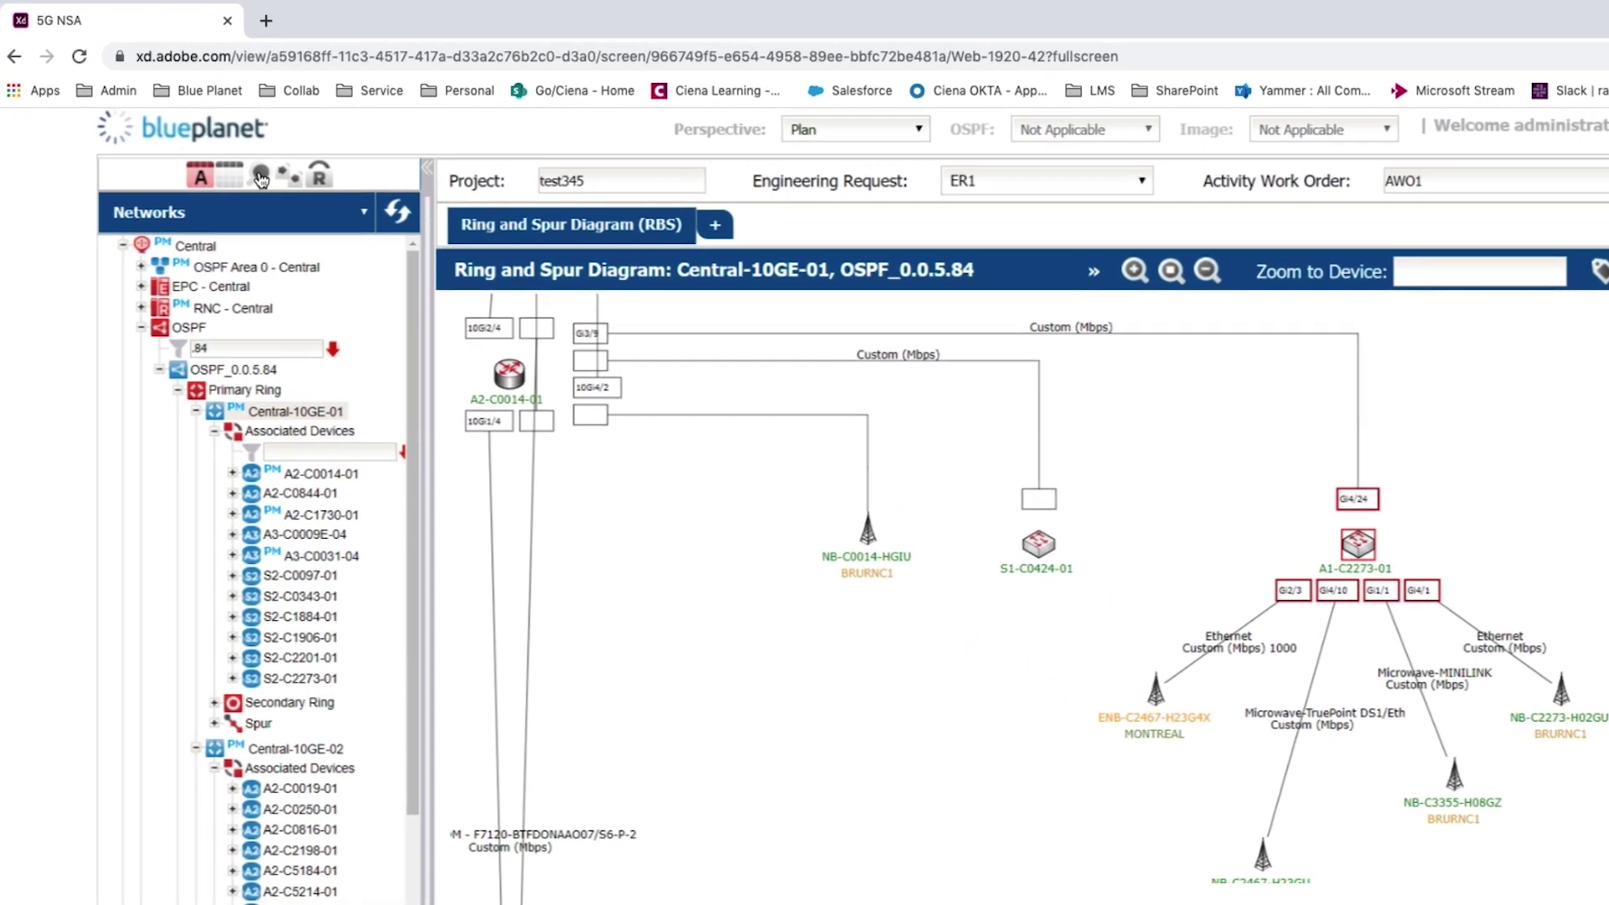
# Step: Search IPRAN devices named A1-C2273 and open the actions for planned router A1-C2273-02
pyautogui.click(261, 177)
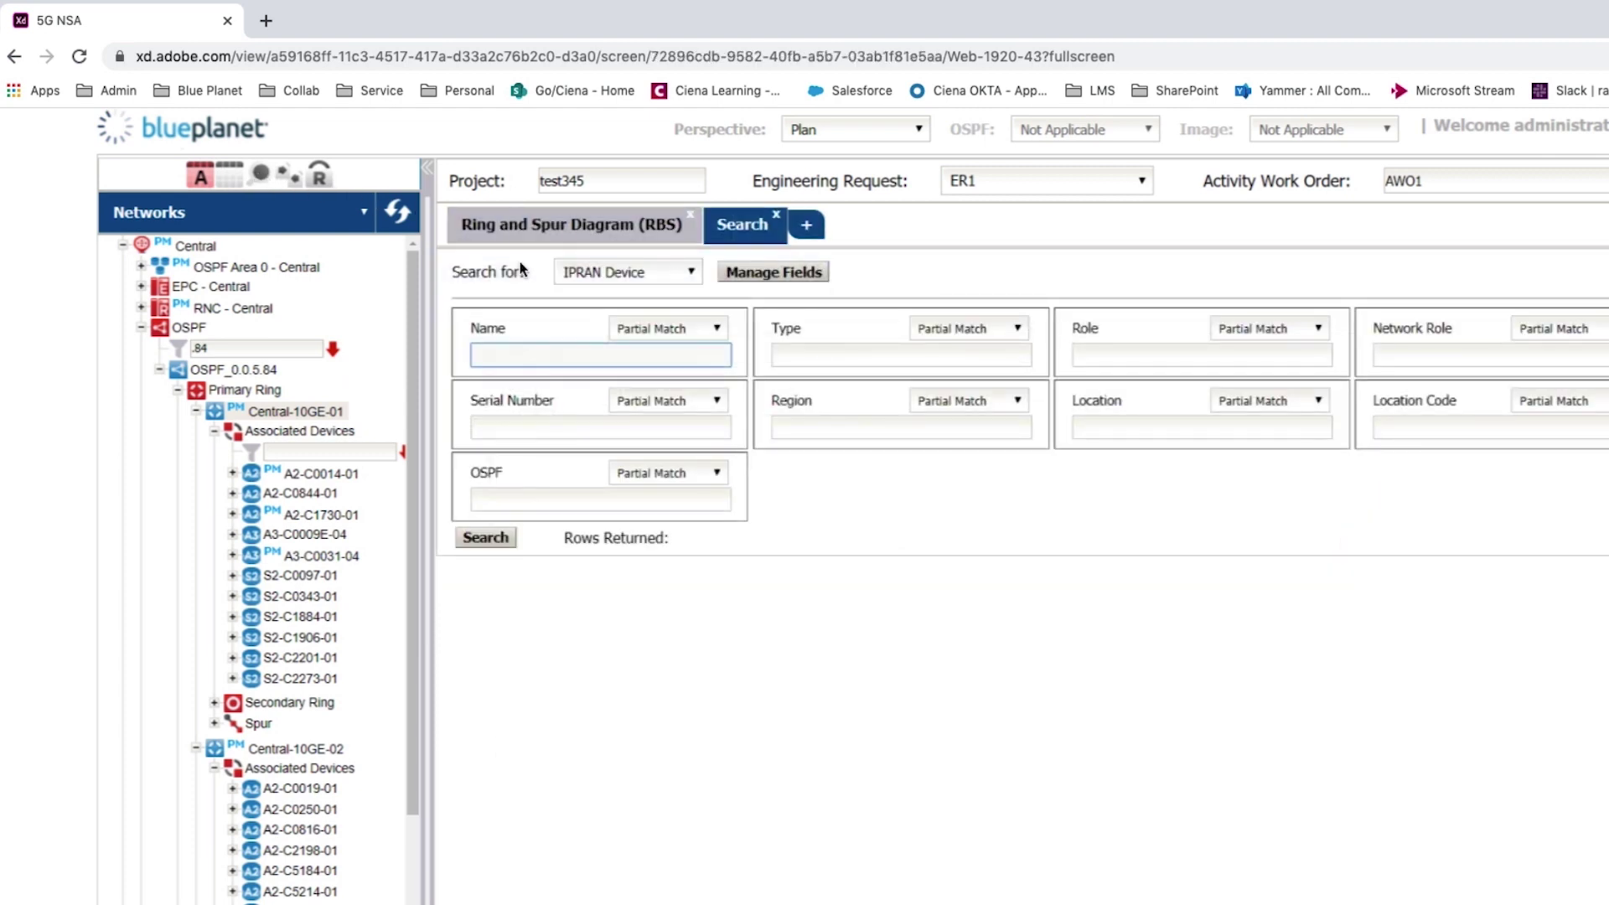
pyautogui.click(571, 360)
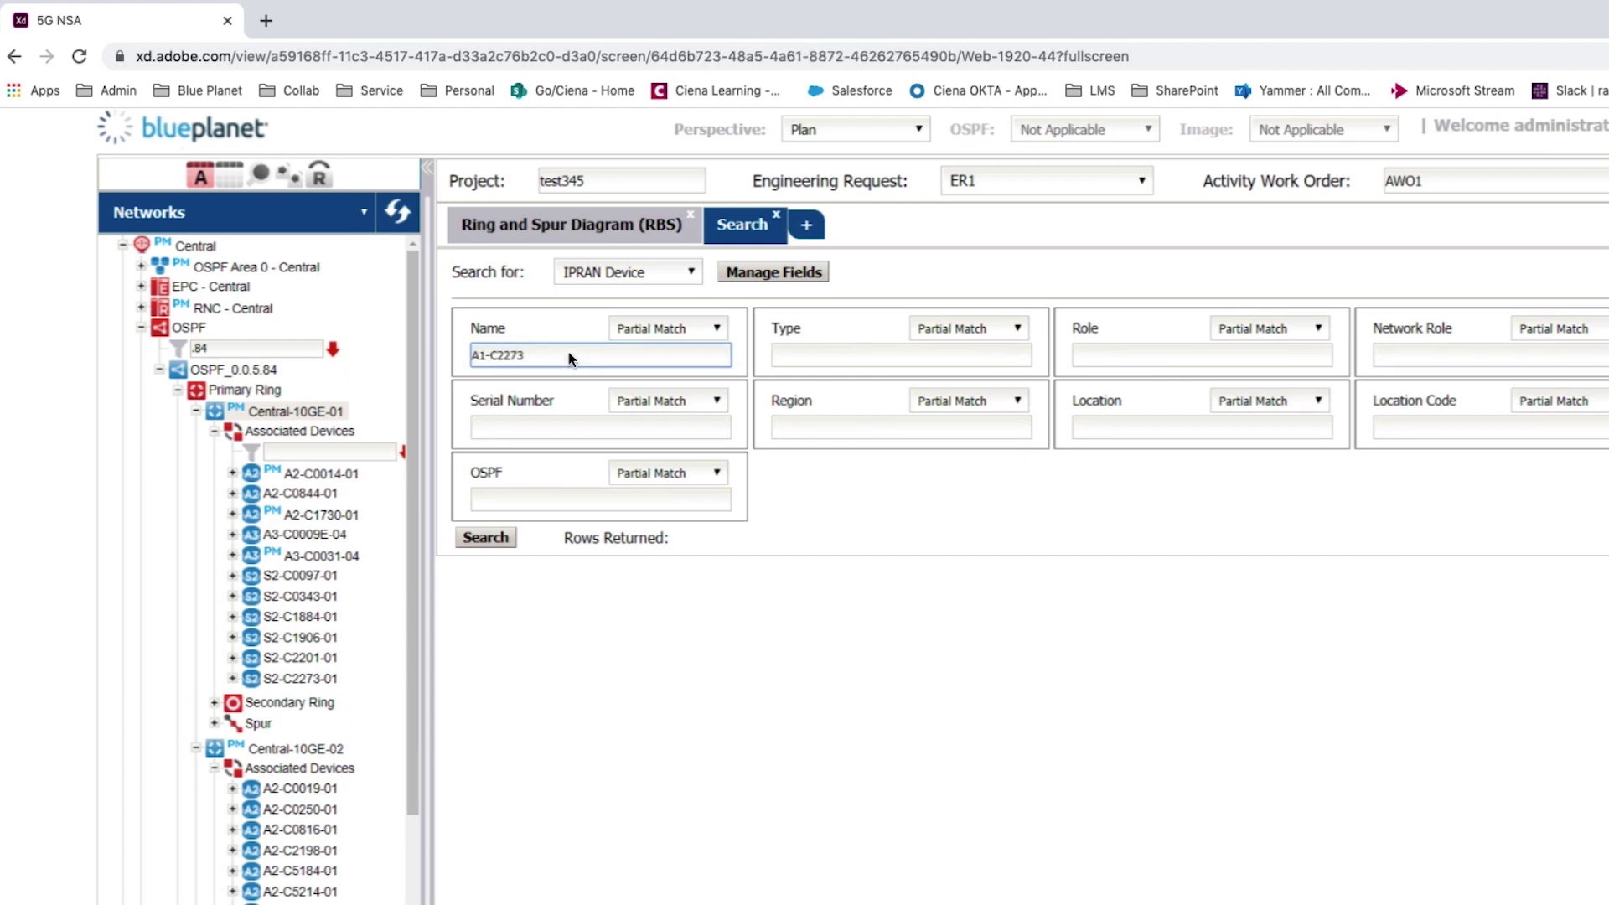
pyautogui.click(505, 538)
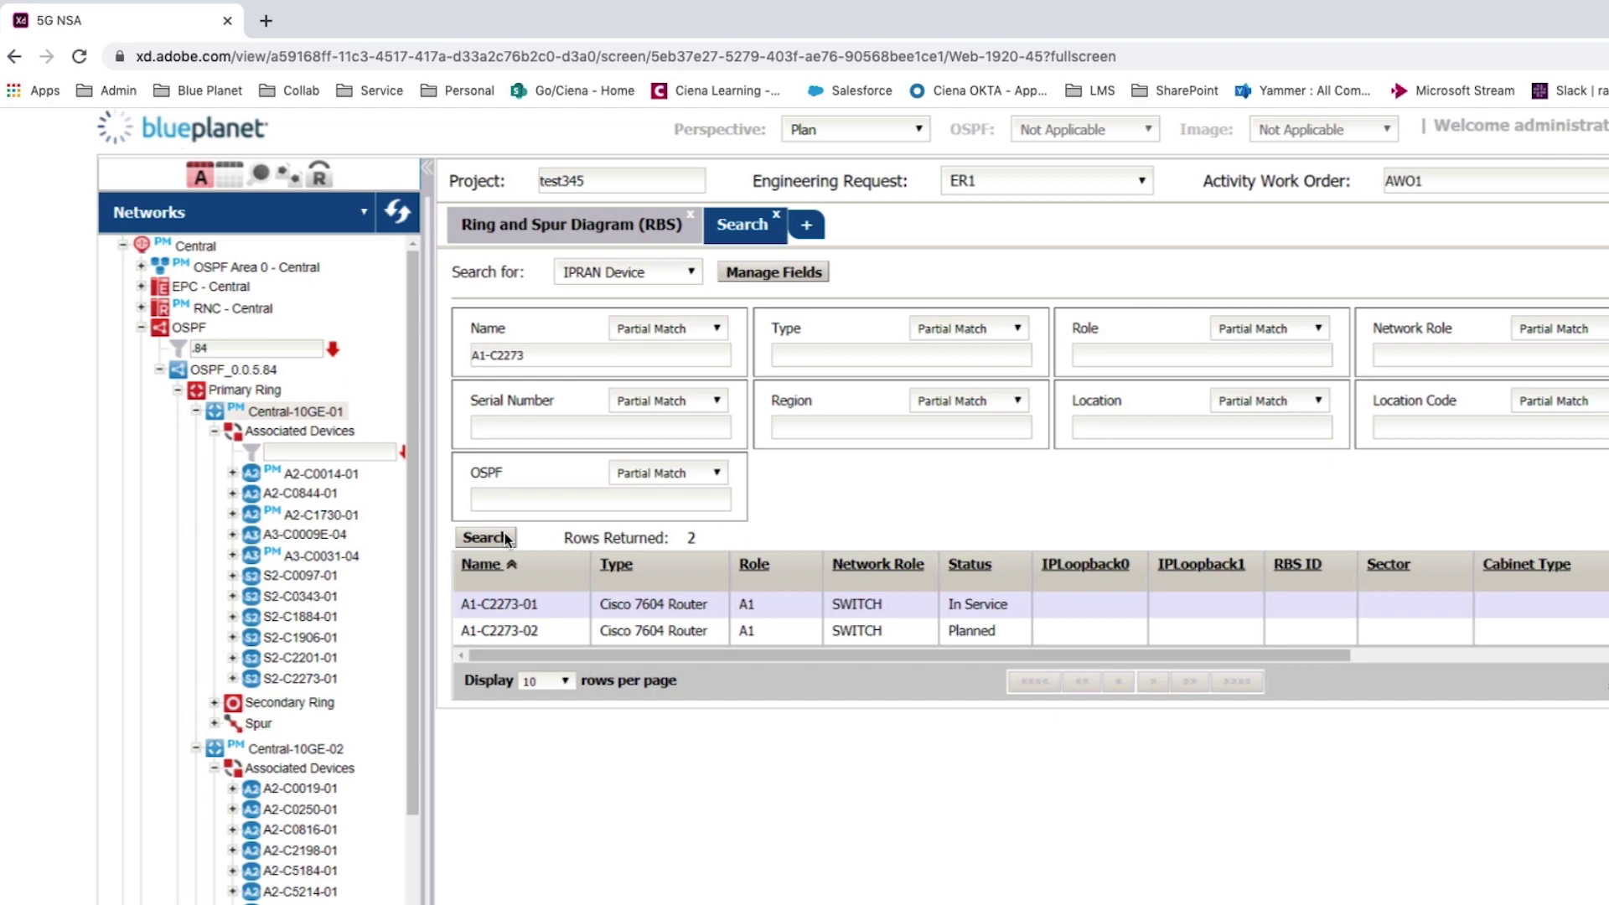
pyautogui.click(517, 635)
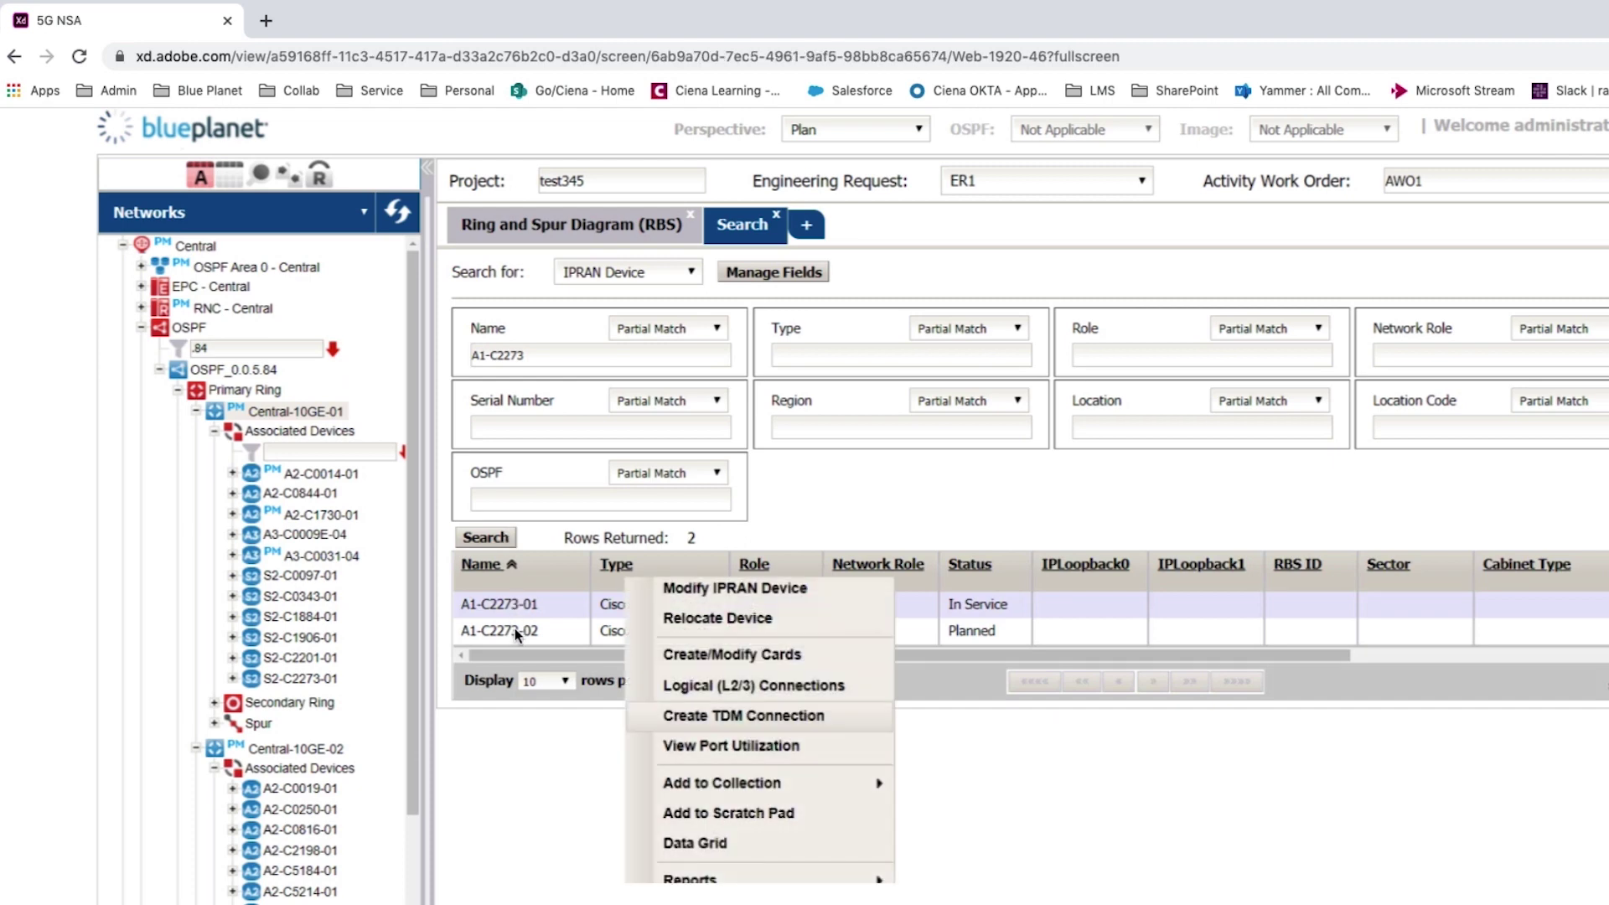
# Step: Create a connection from A1-C2273-02 using card Shelf-2 [2/4]: 7600-ES20-10G3C, port 4/2
pyautogui.click(717, 718)
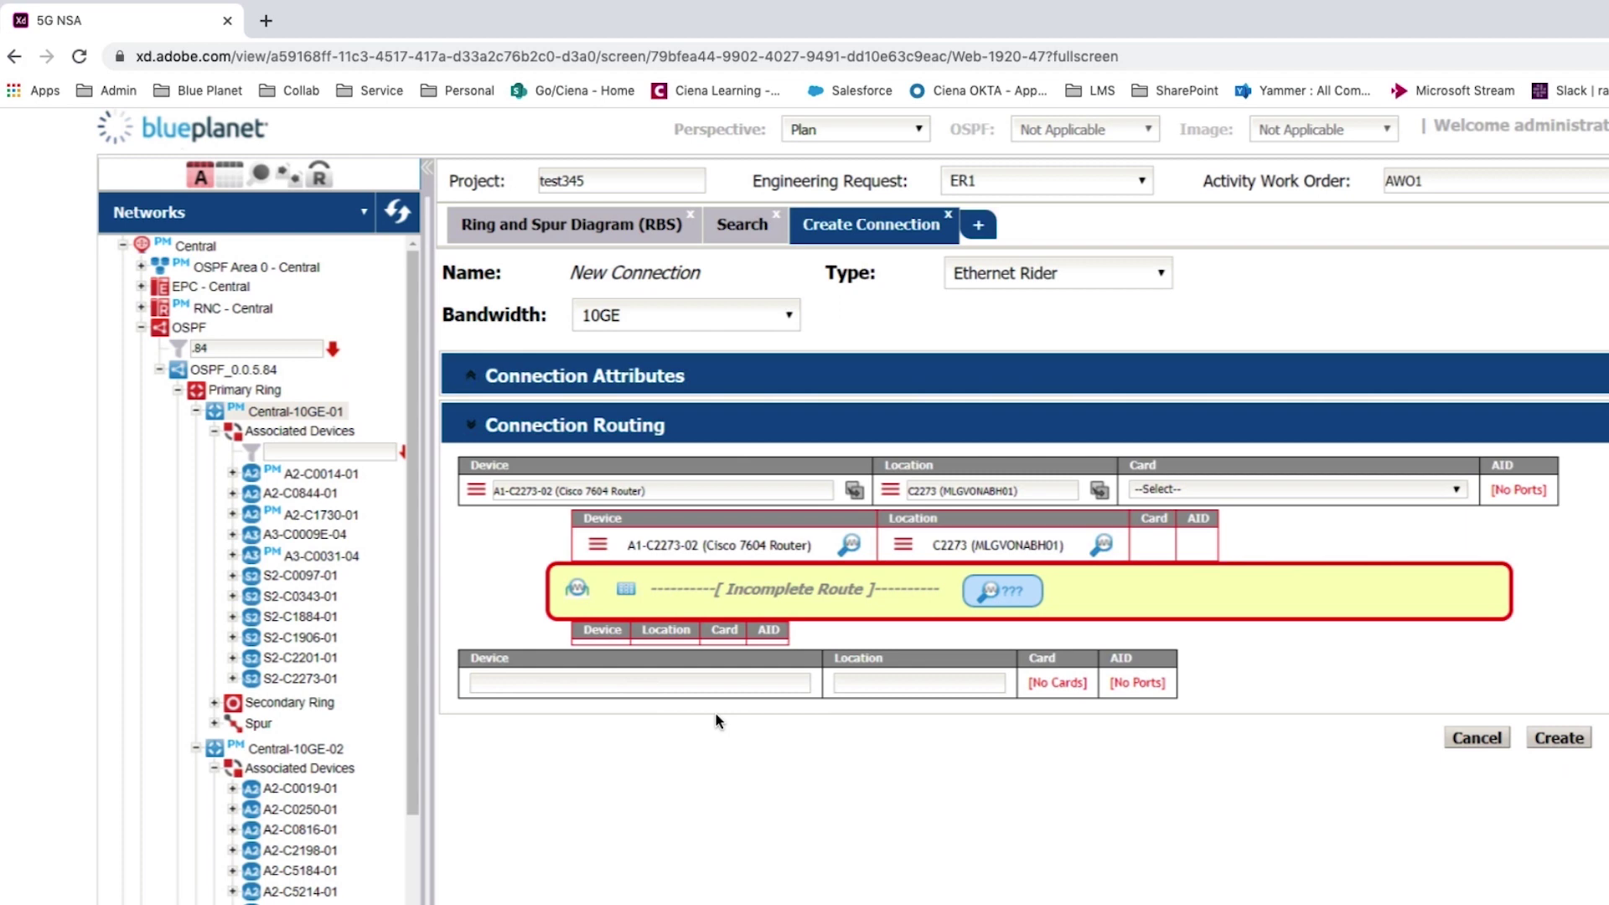
pyautogui.click(1206, 490)
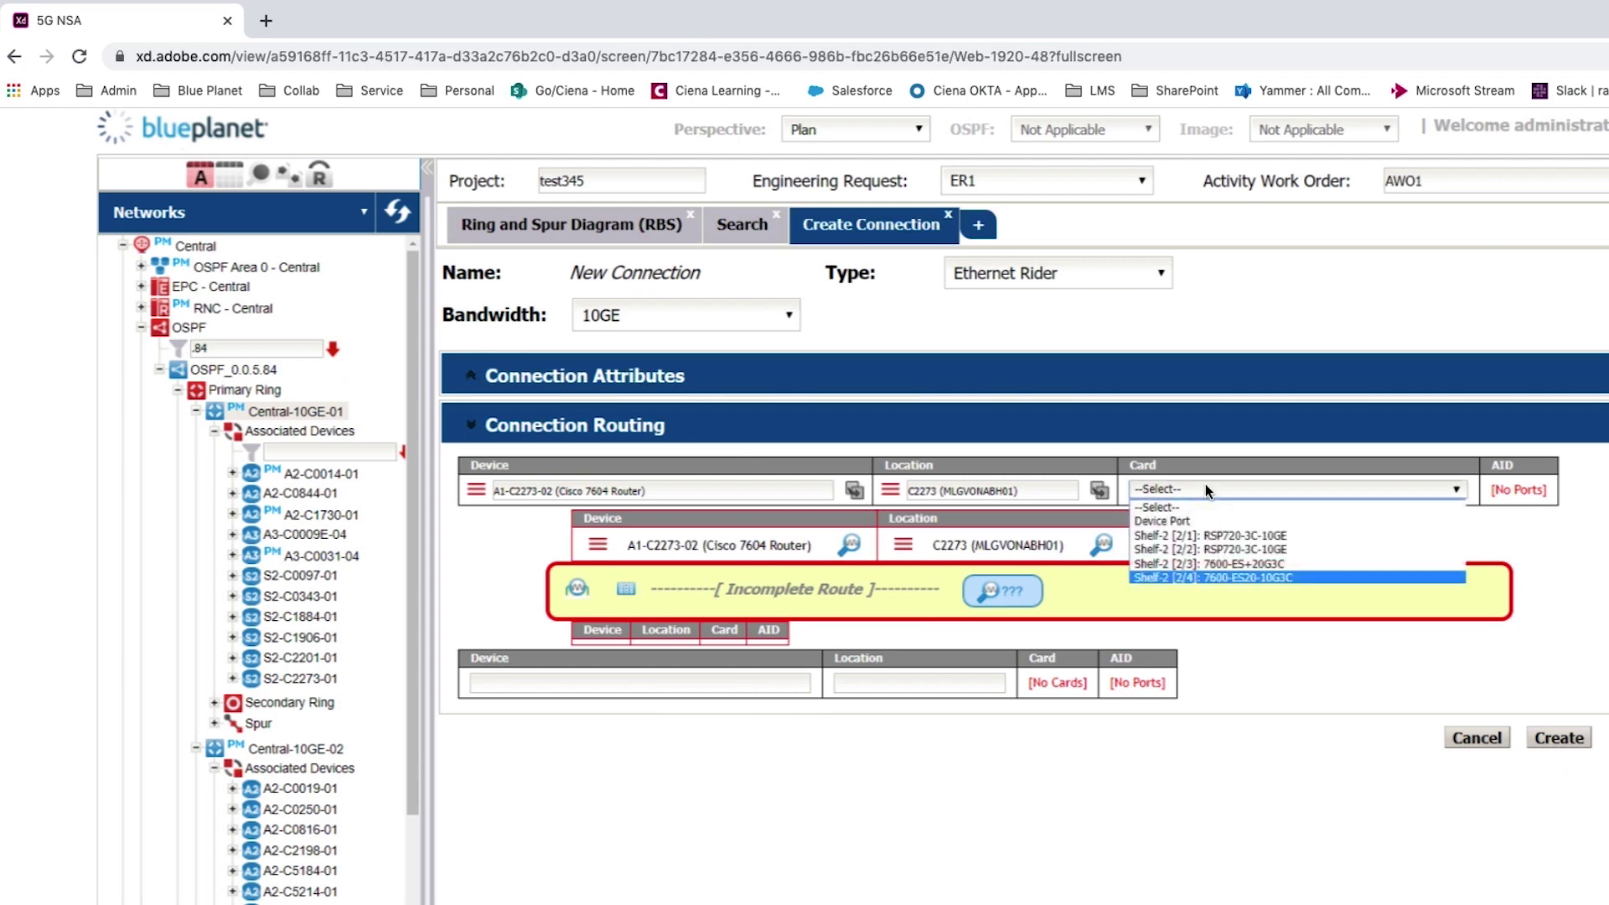
pyautogui.click(1245, 580)
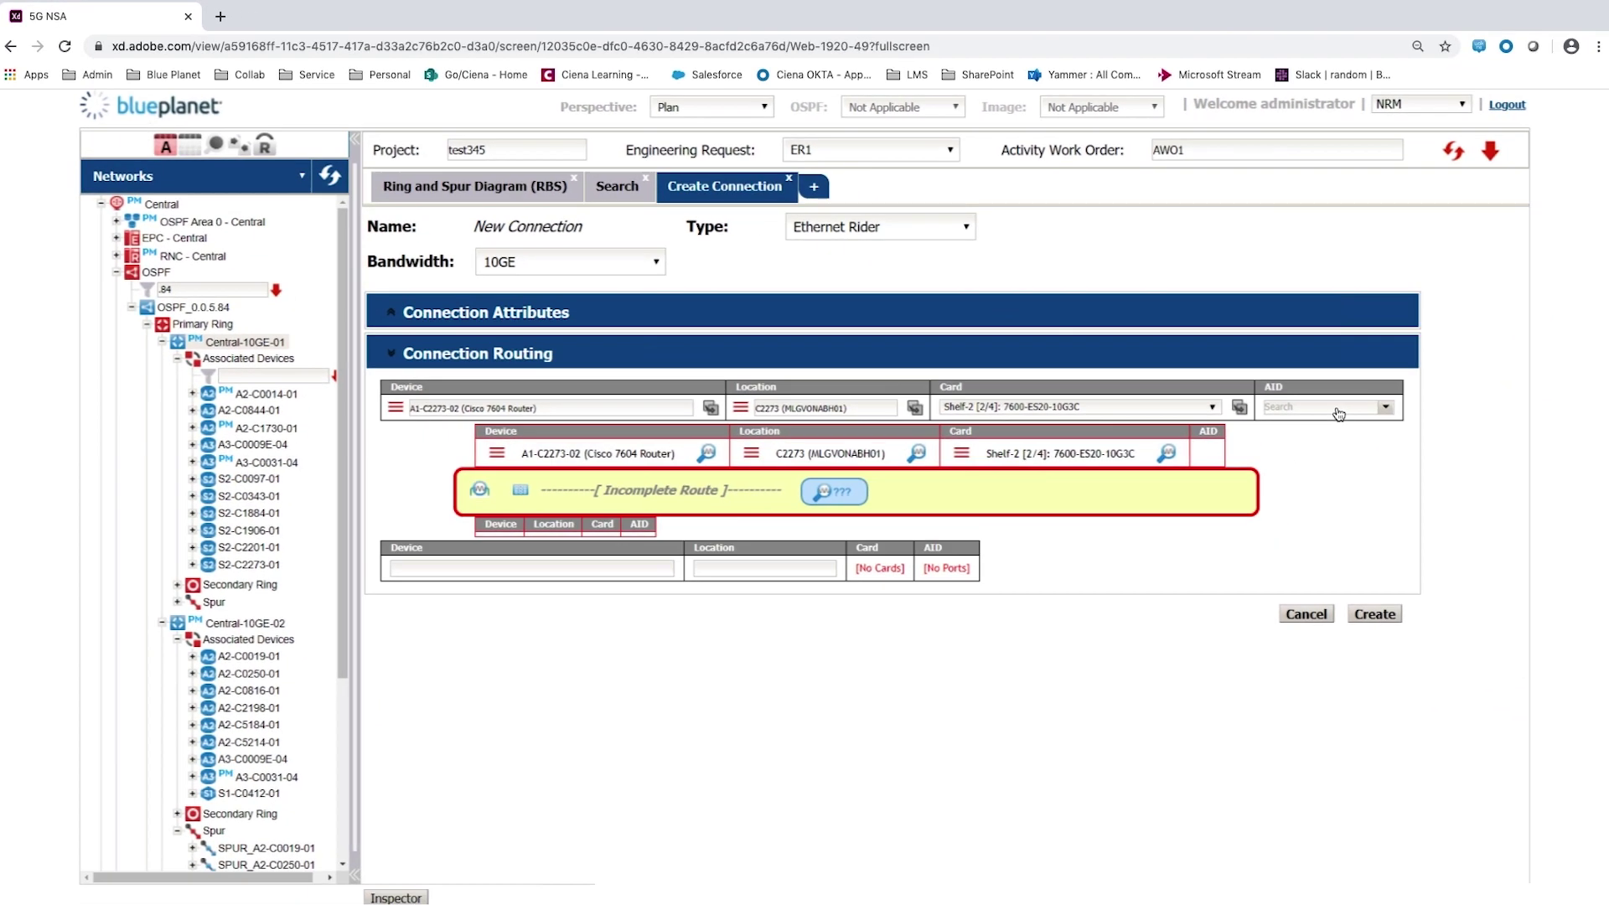
pyautogui.click(1339, 414)
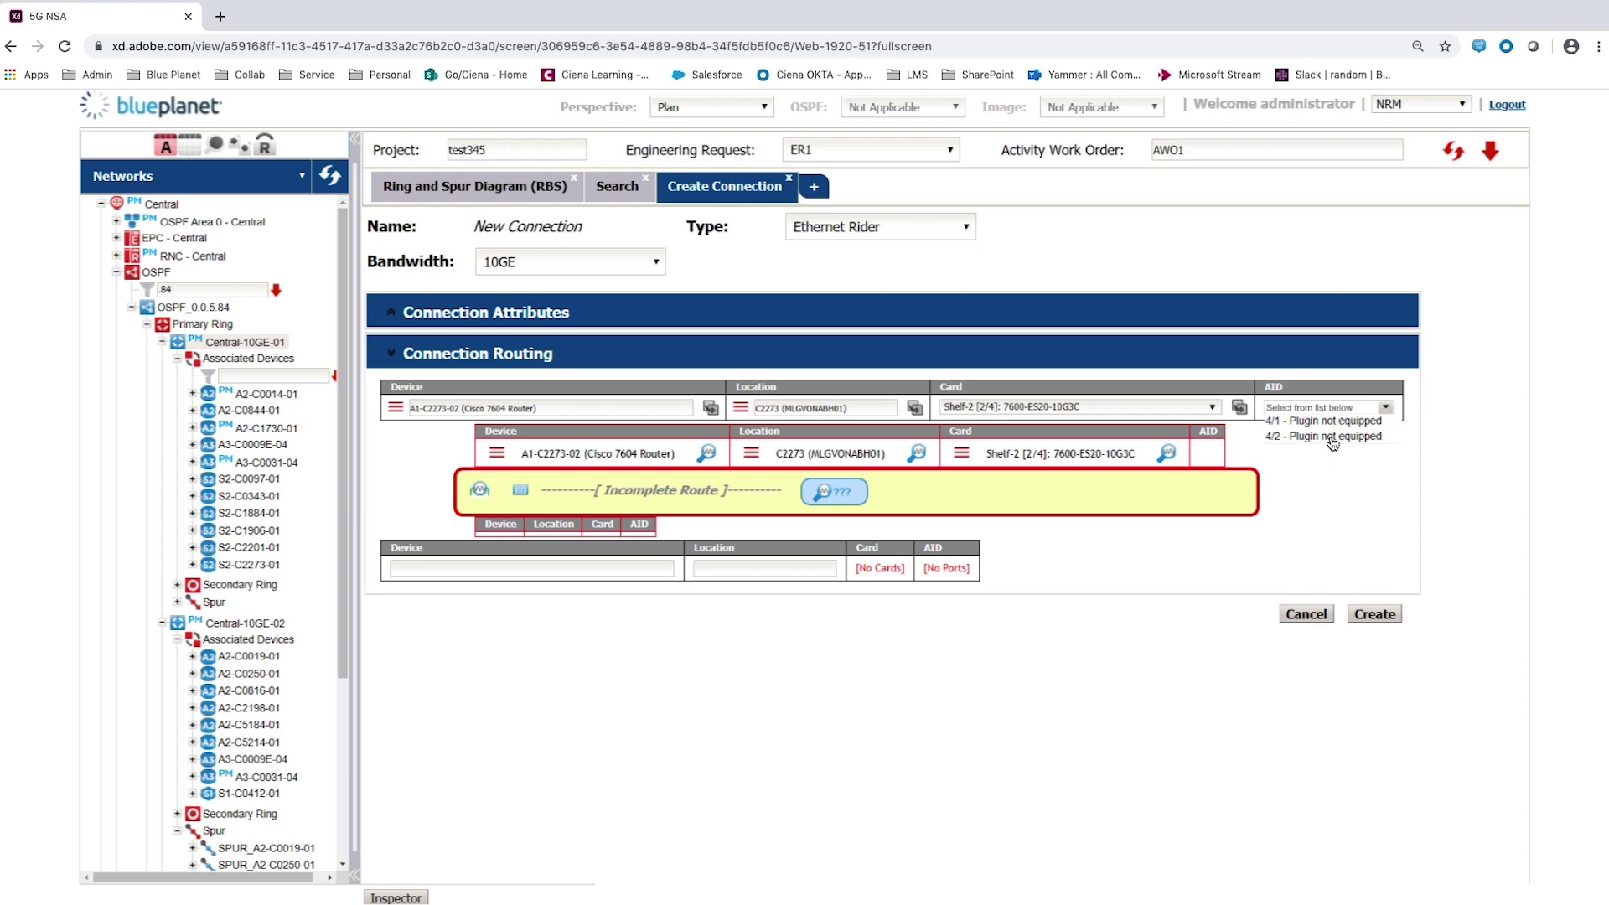
pyautogui.click(1331, 437)
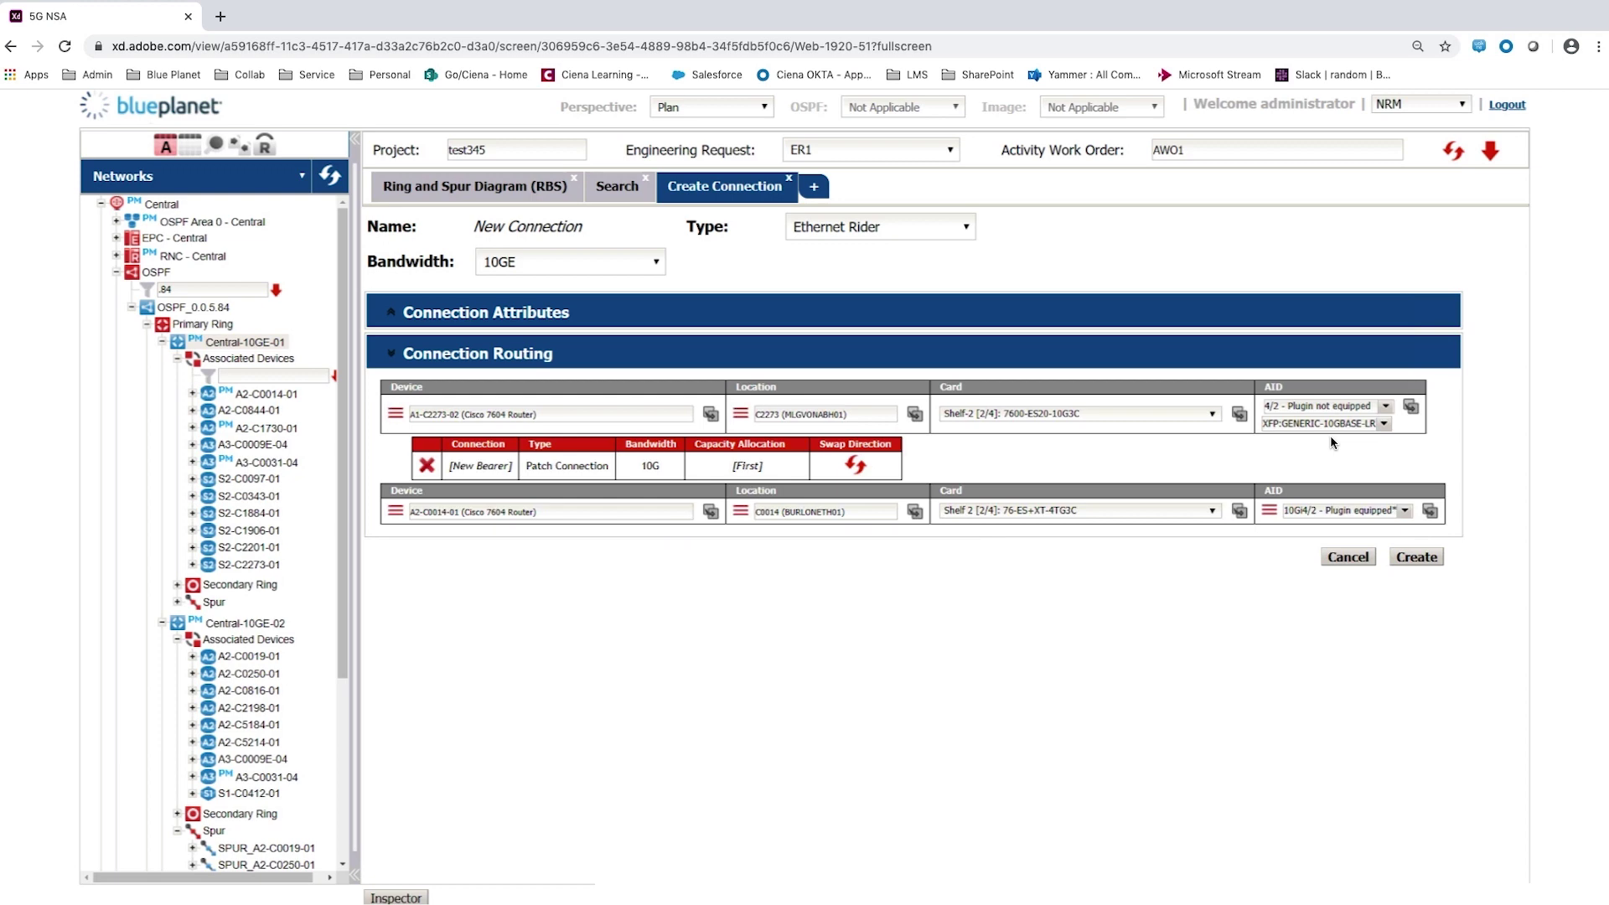
pyautogui.click(1416, 558)
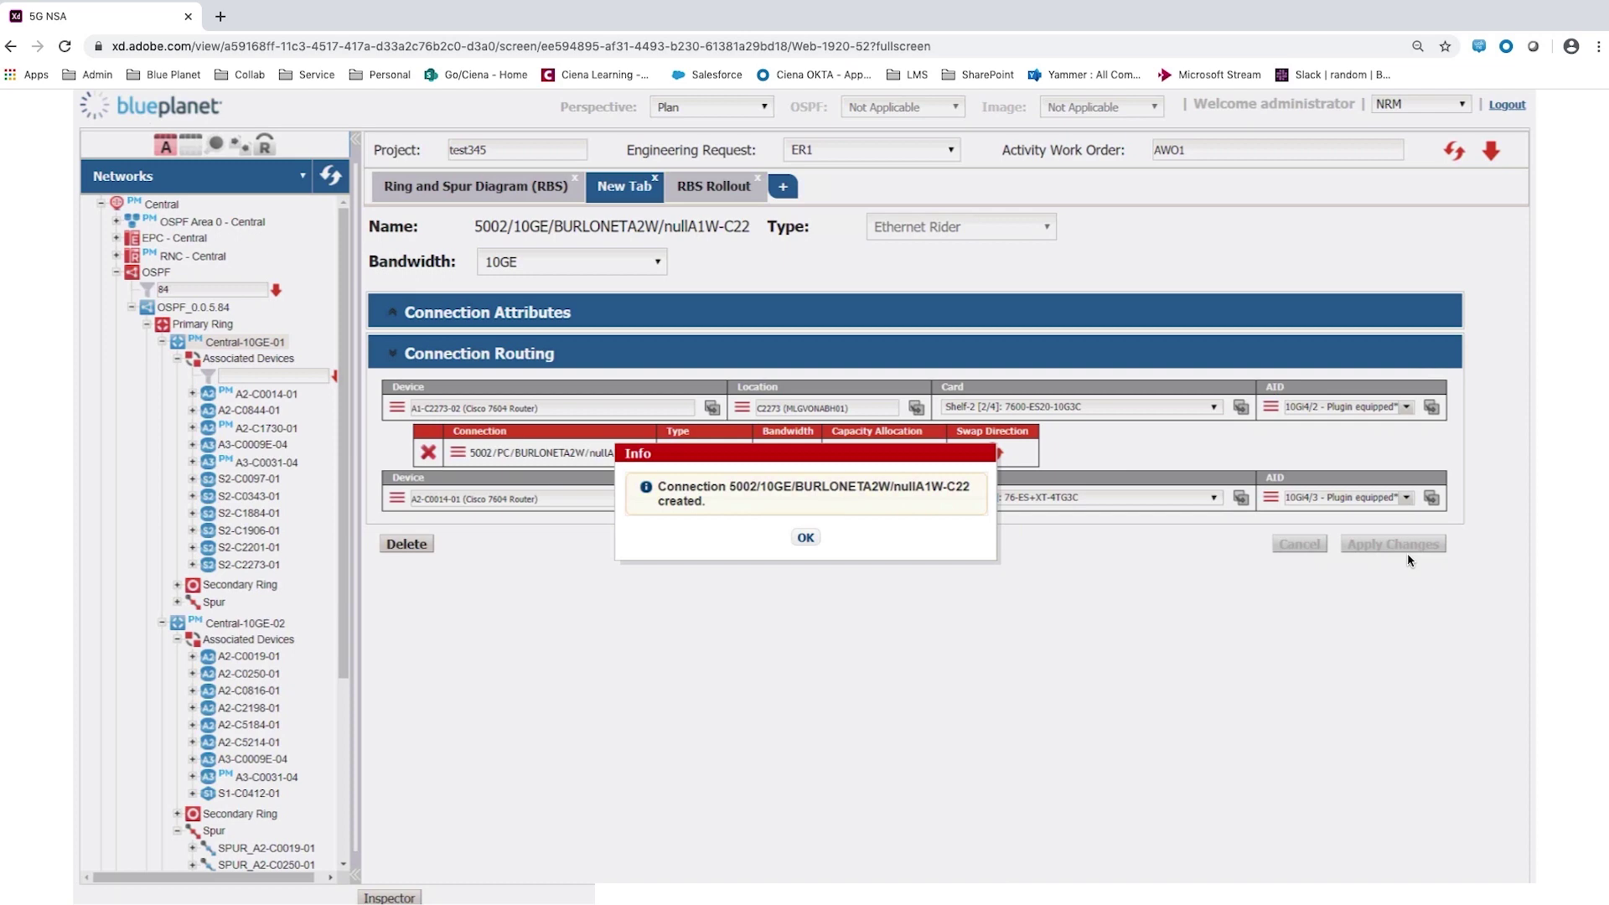
# Step: Dismiss the connection confirmation to return to the Ring and Spur Diagram
pyautogui.click(806, 539)
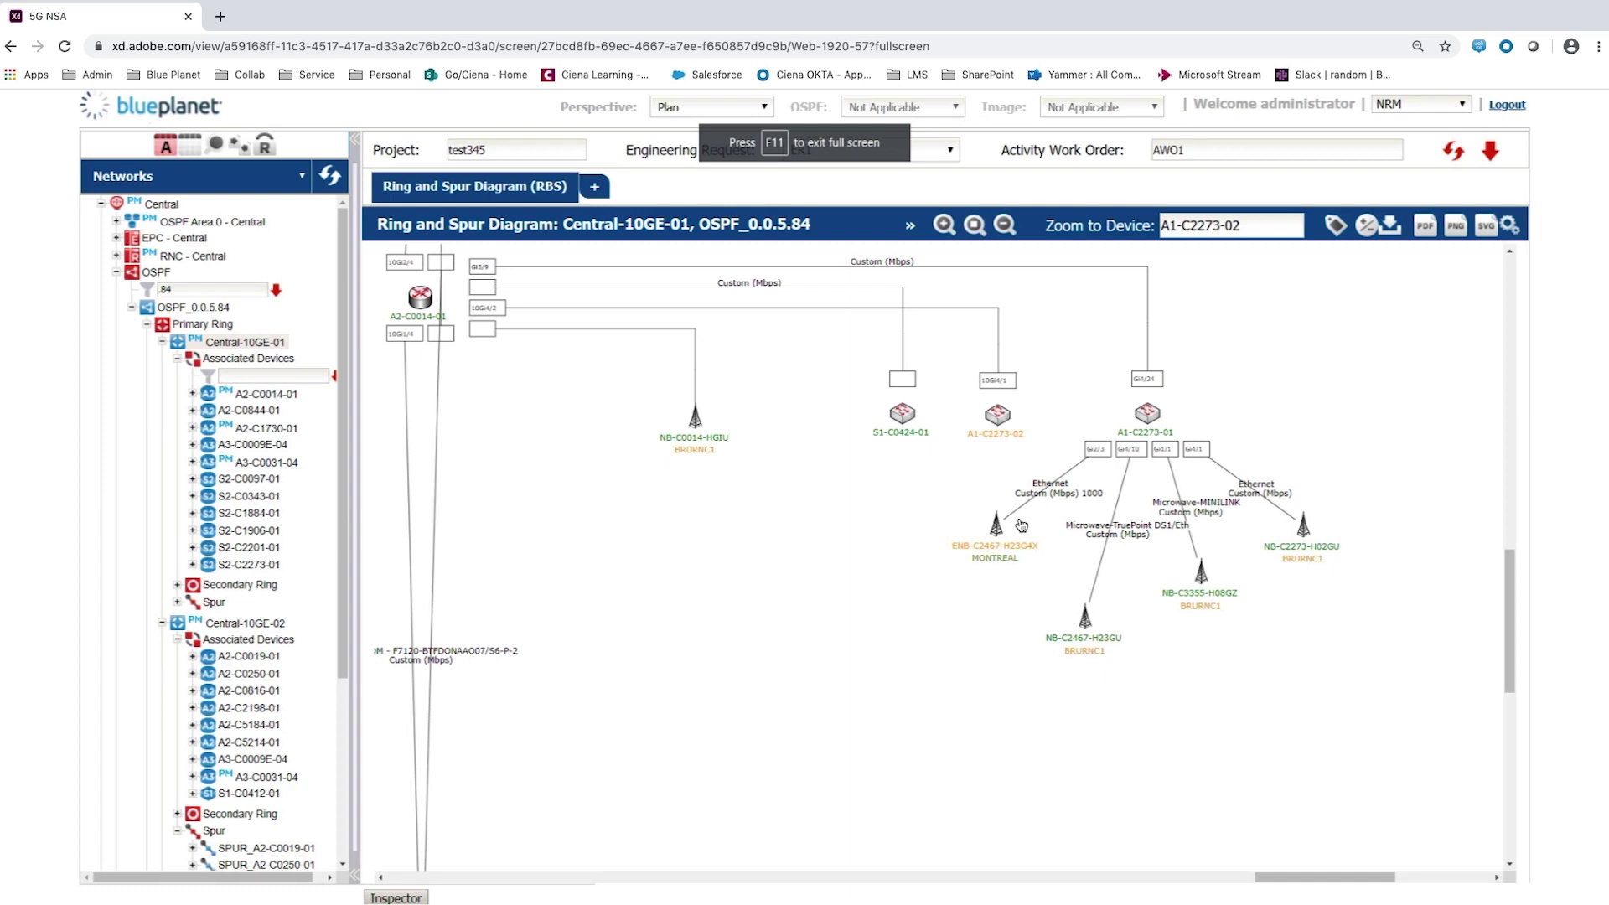
# Step: Create an RBS assignment on ENB-C2467: service 5G (NSA), Ericsson Baseband 6318, dual connectivity Secondary
pyautogui.rightClick(1004, 543)
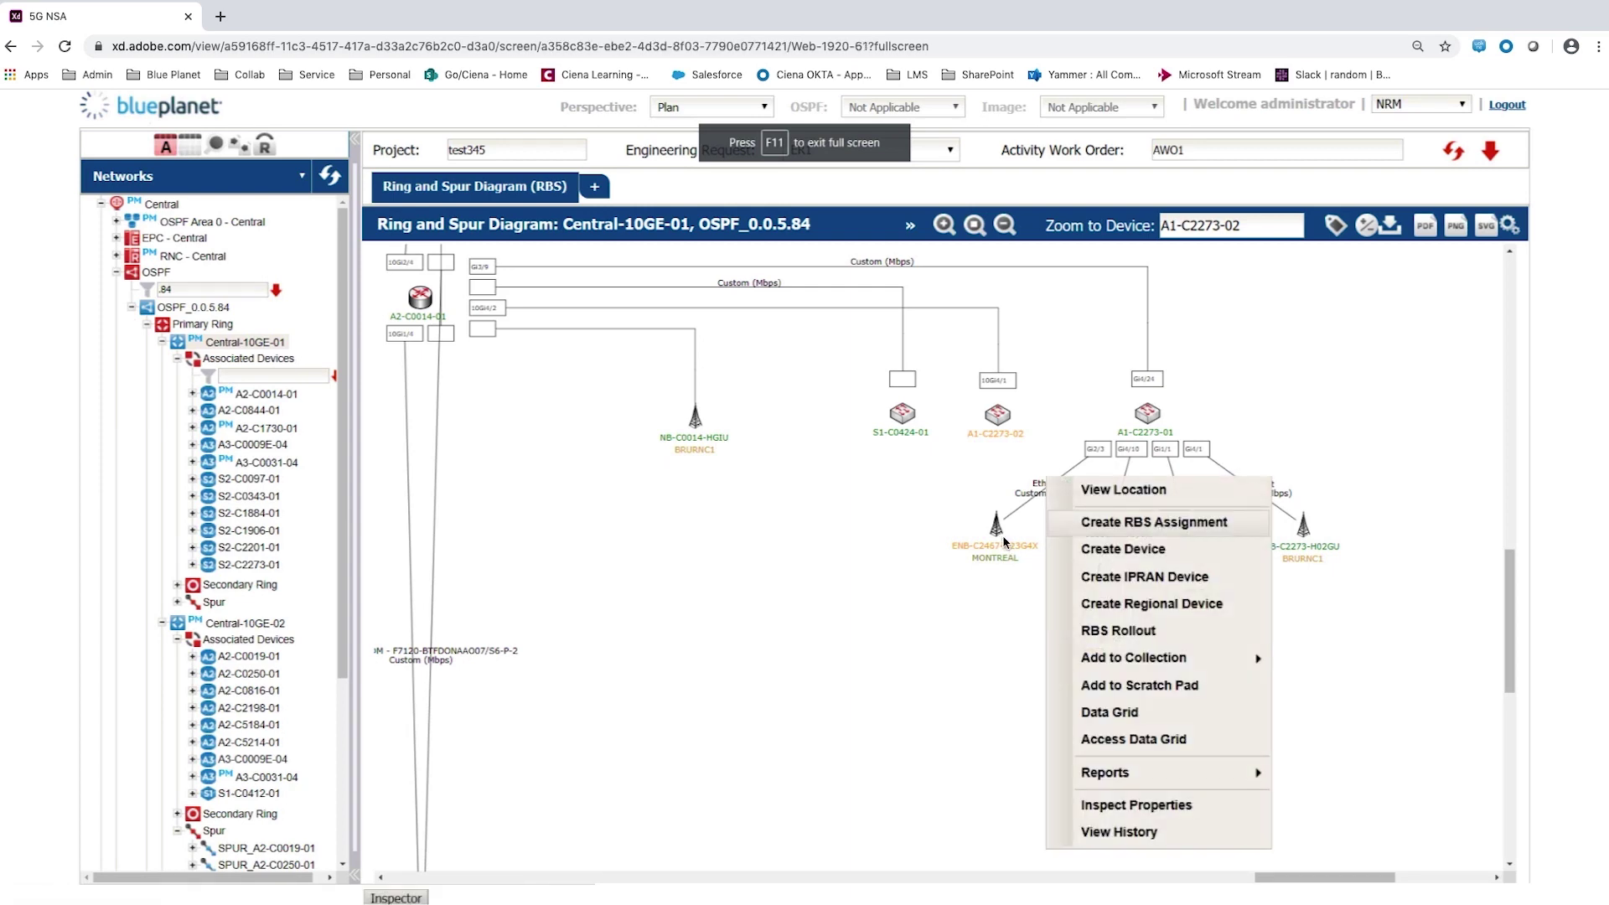
pyautogui.click(1144, 522)
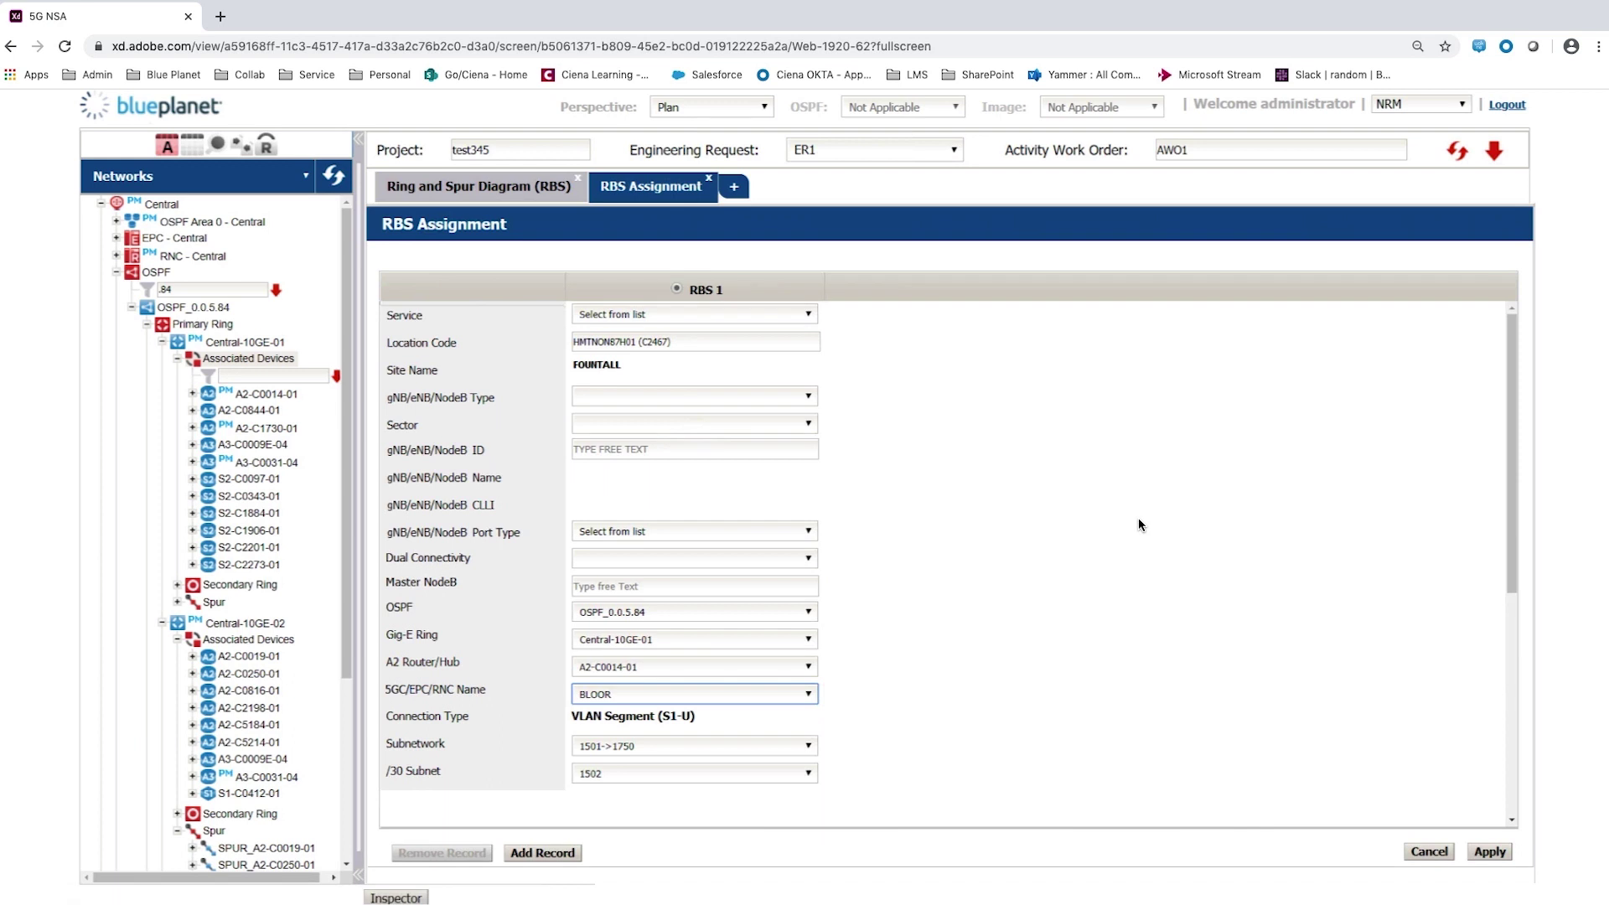
pyautogui.click(741, 315)
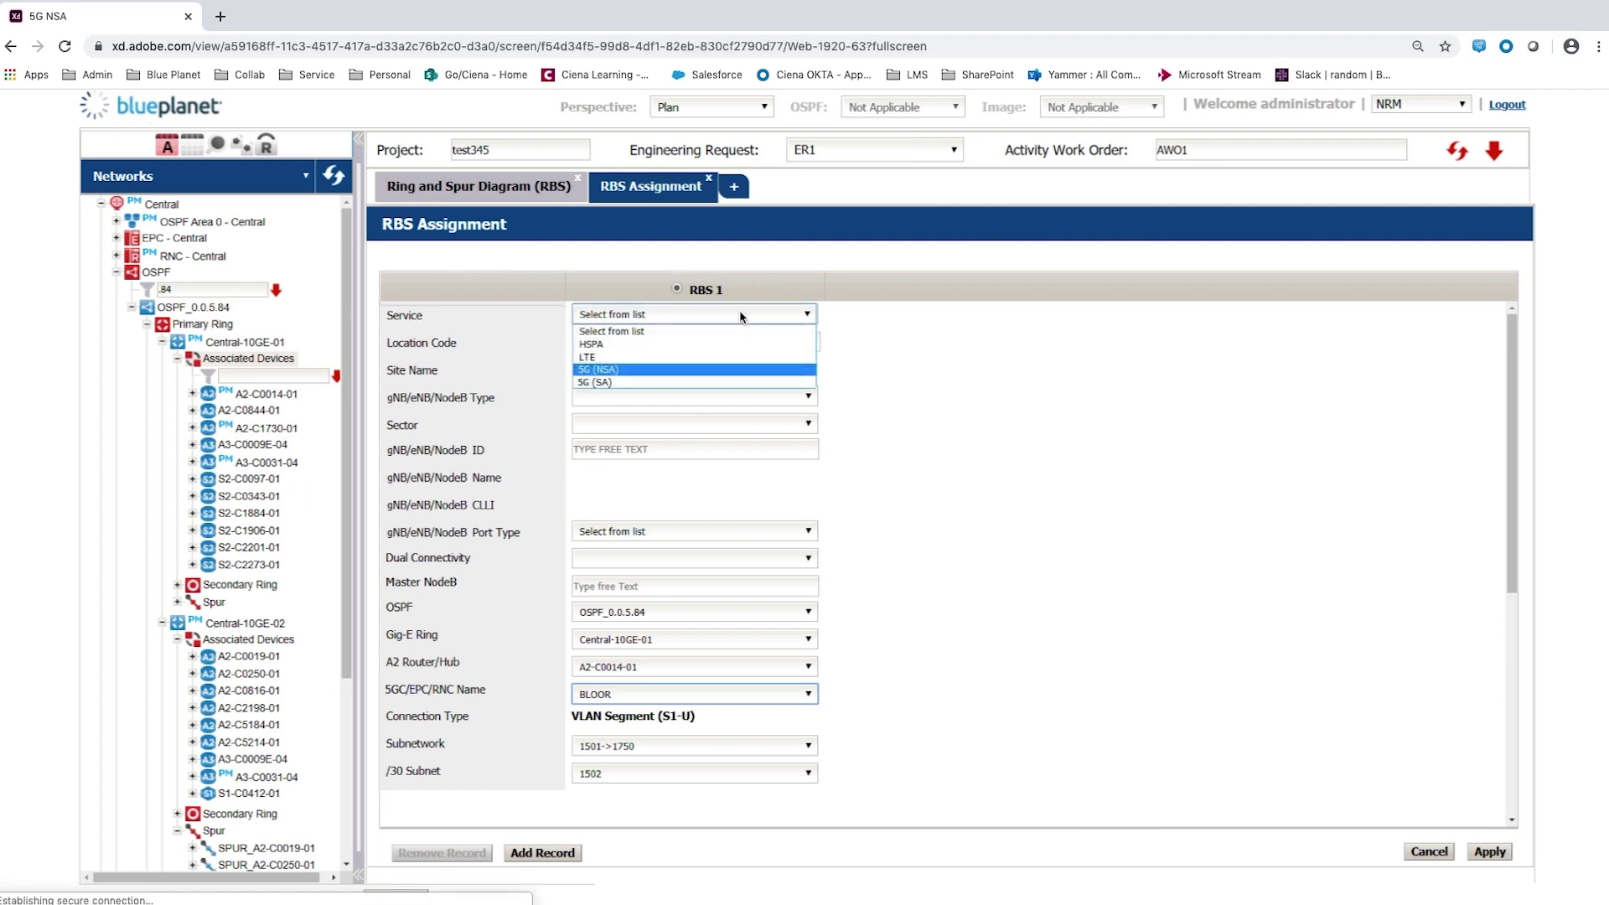
pyautogui.click(619, 371)
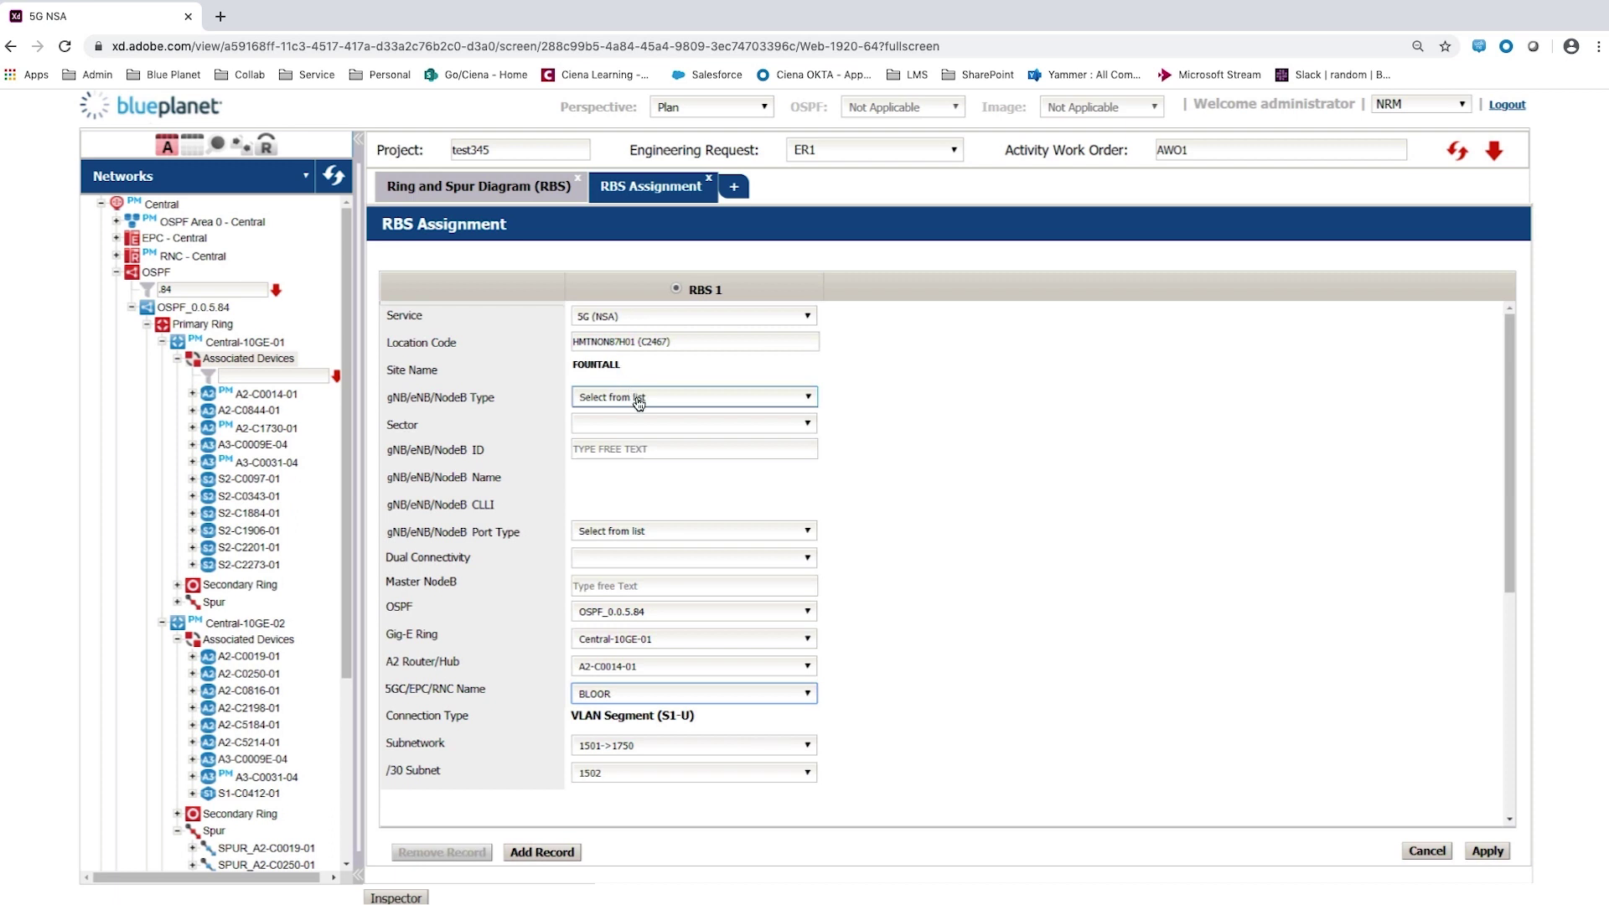
pyautogui.click(636, 397)
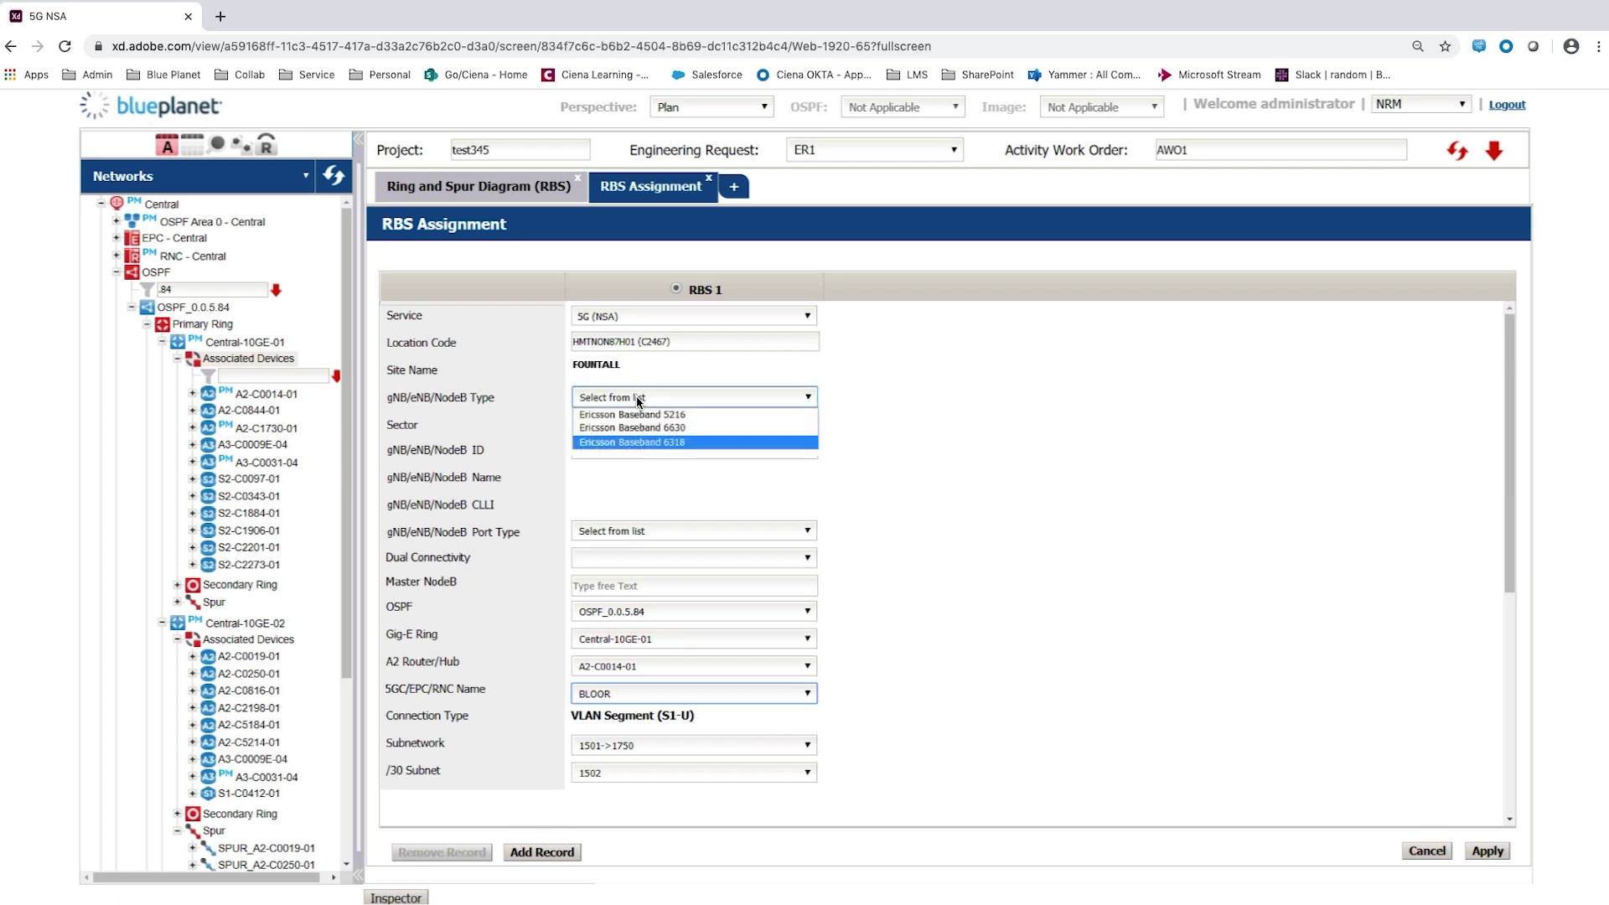
pyautogui.click(641, 443)
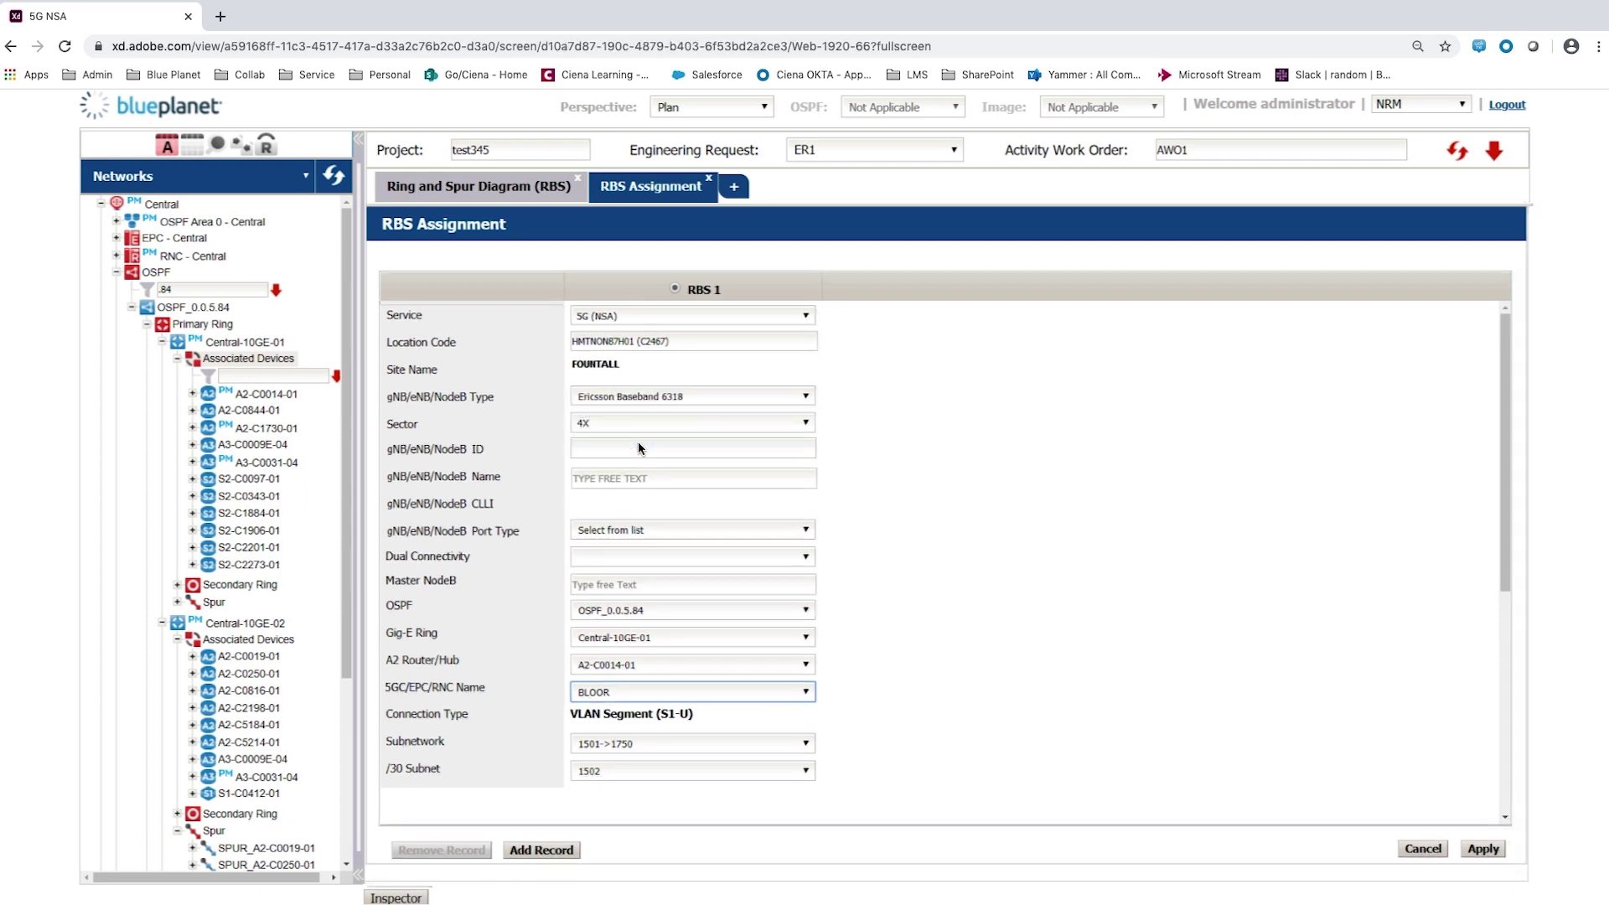
pyautogui.click(643, 556)
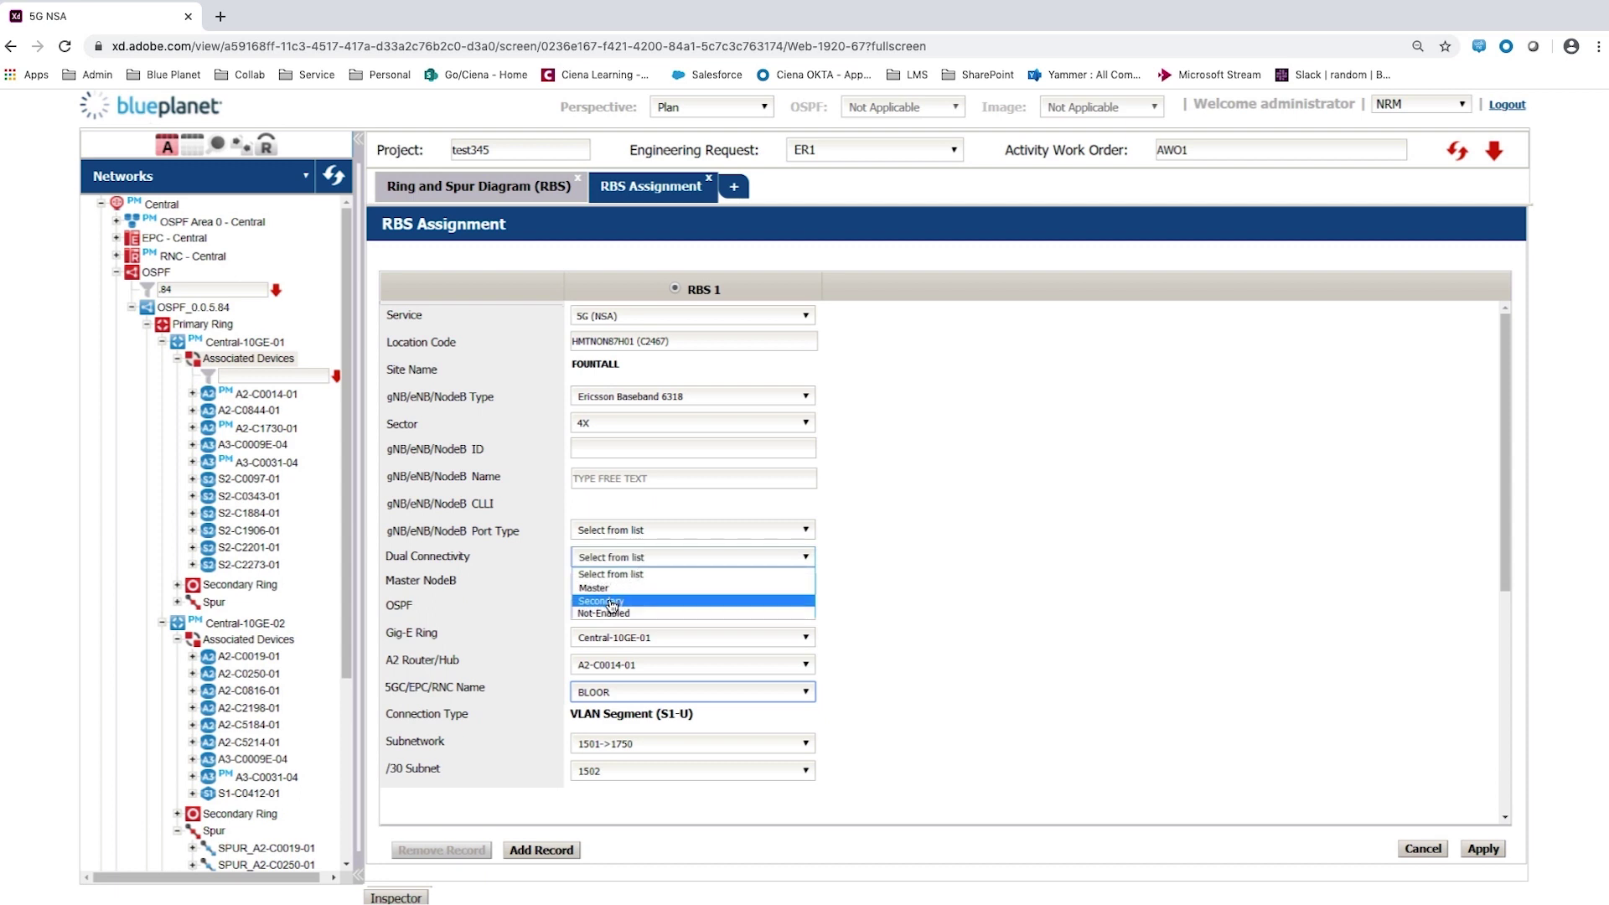
pyautogui.click(611, 602)
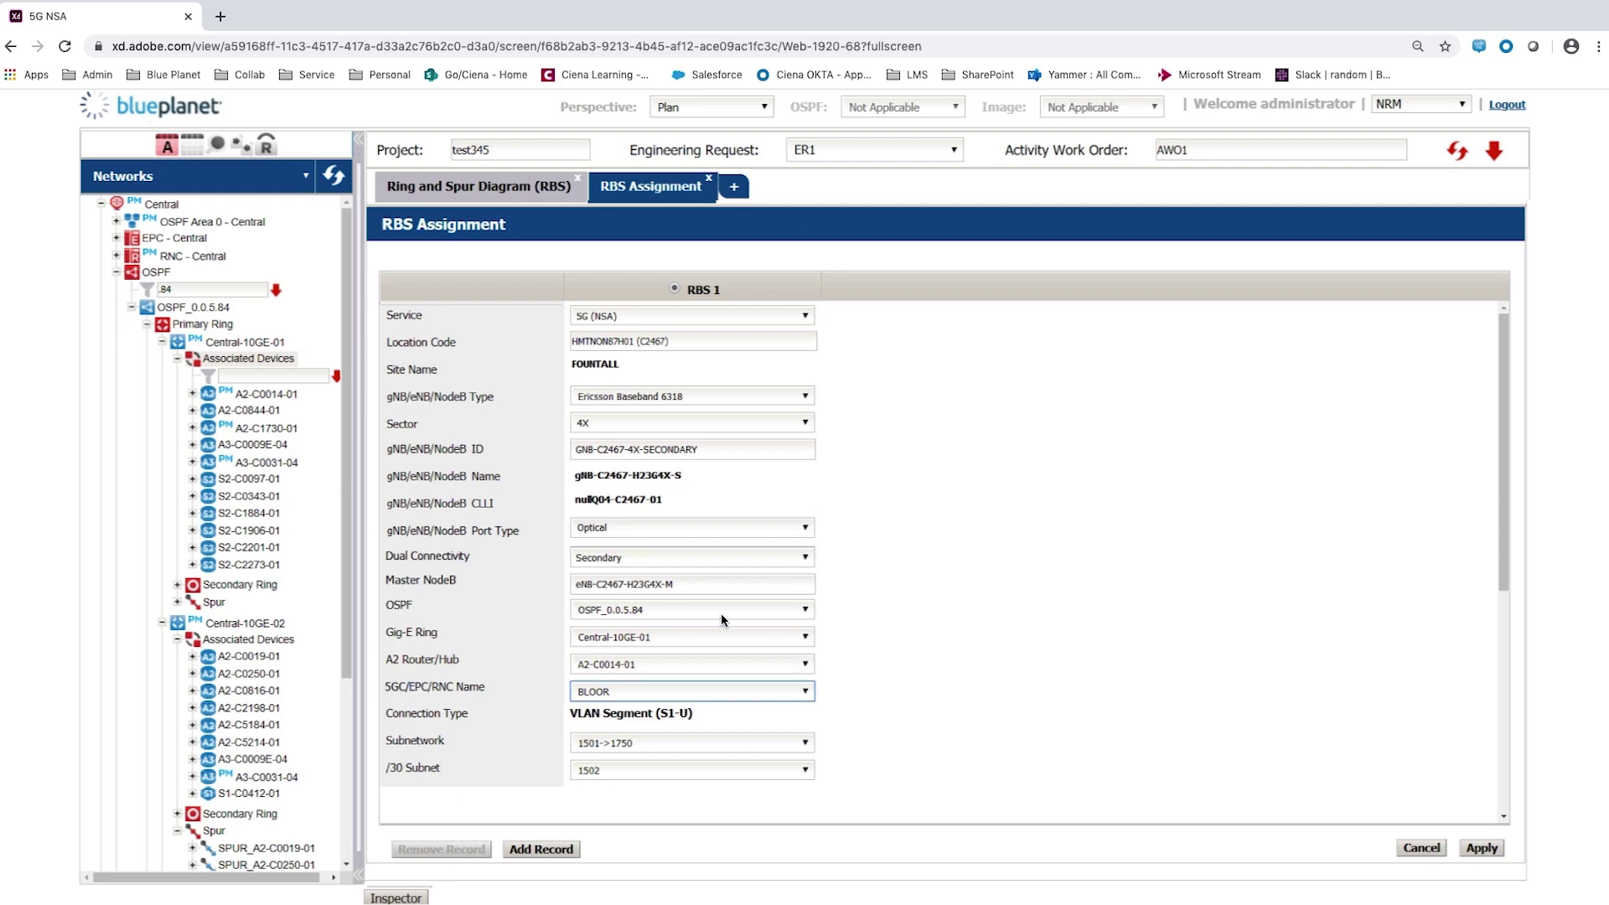
pyautogui.click(1478, 851)
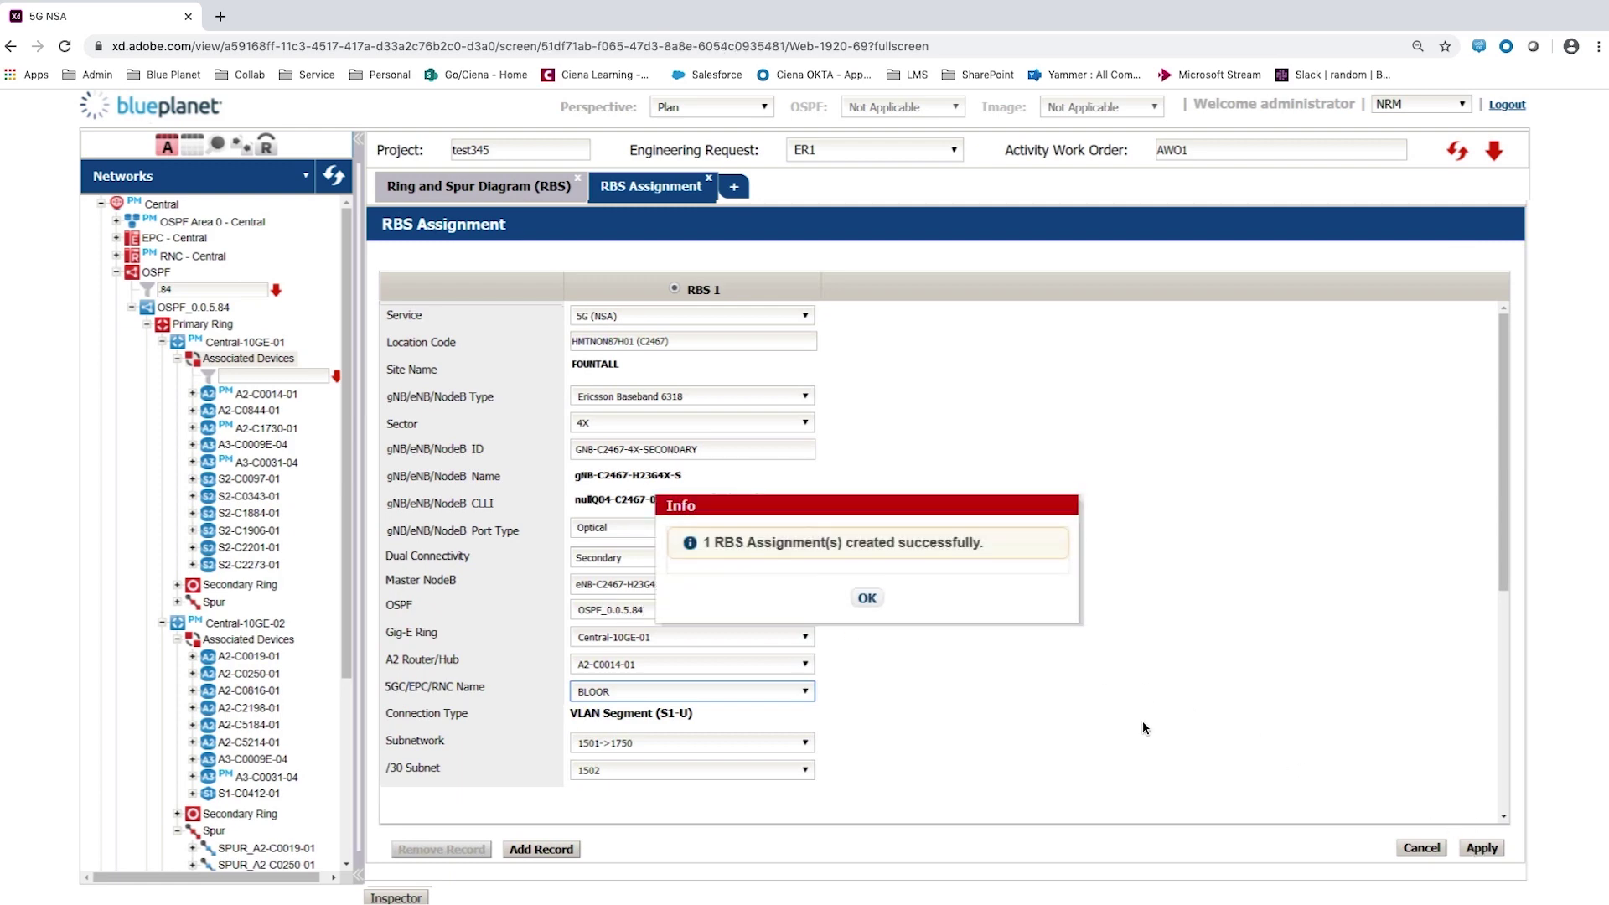
# Step: Roll out GNB-C2467-4X-SECONDARY with tie-in device A1-C2273-02
pyautogui.click(868, 598)
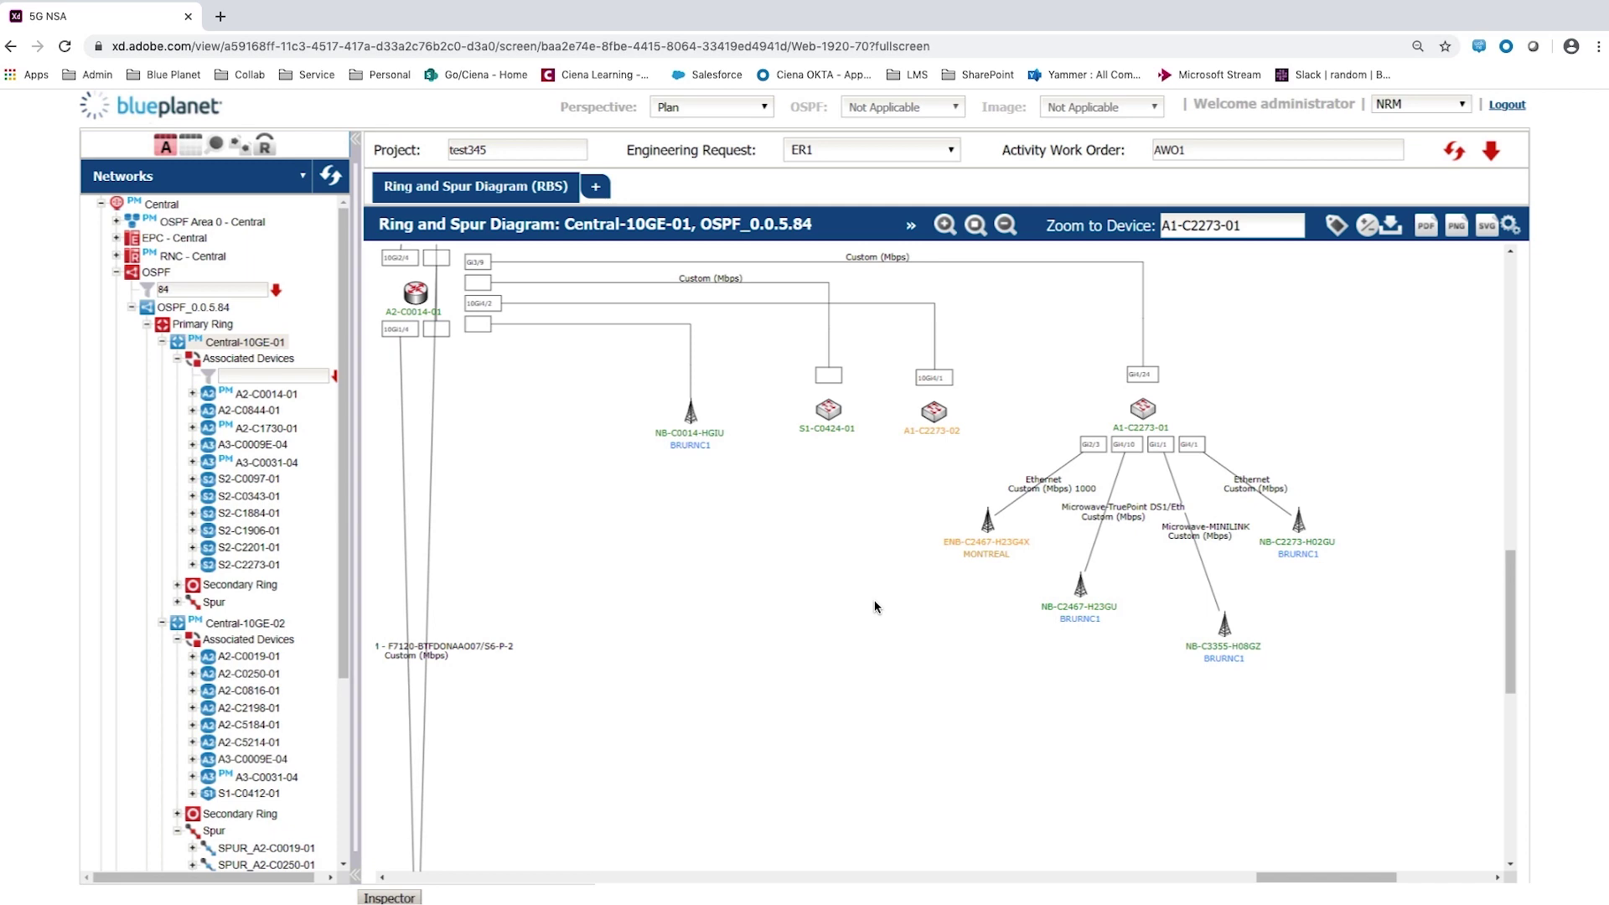
pyautogui.click(995, 540)
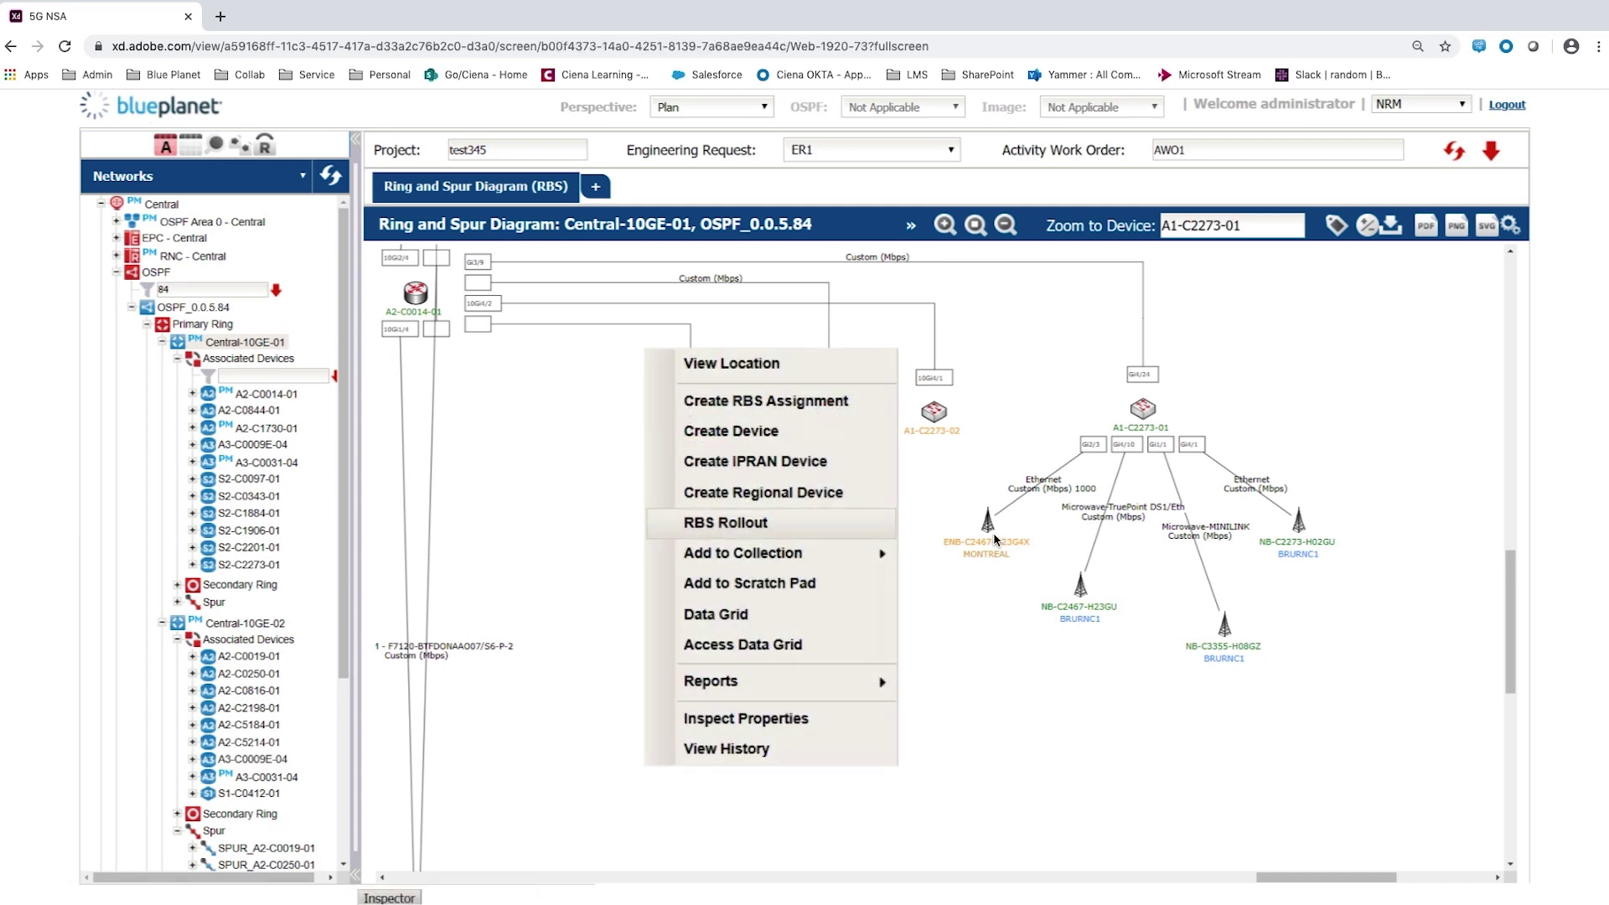
pyautogui.click(745, 528)
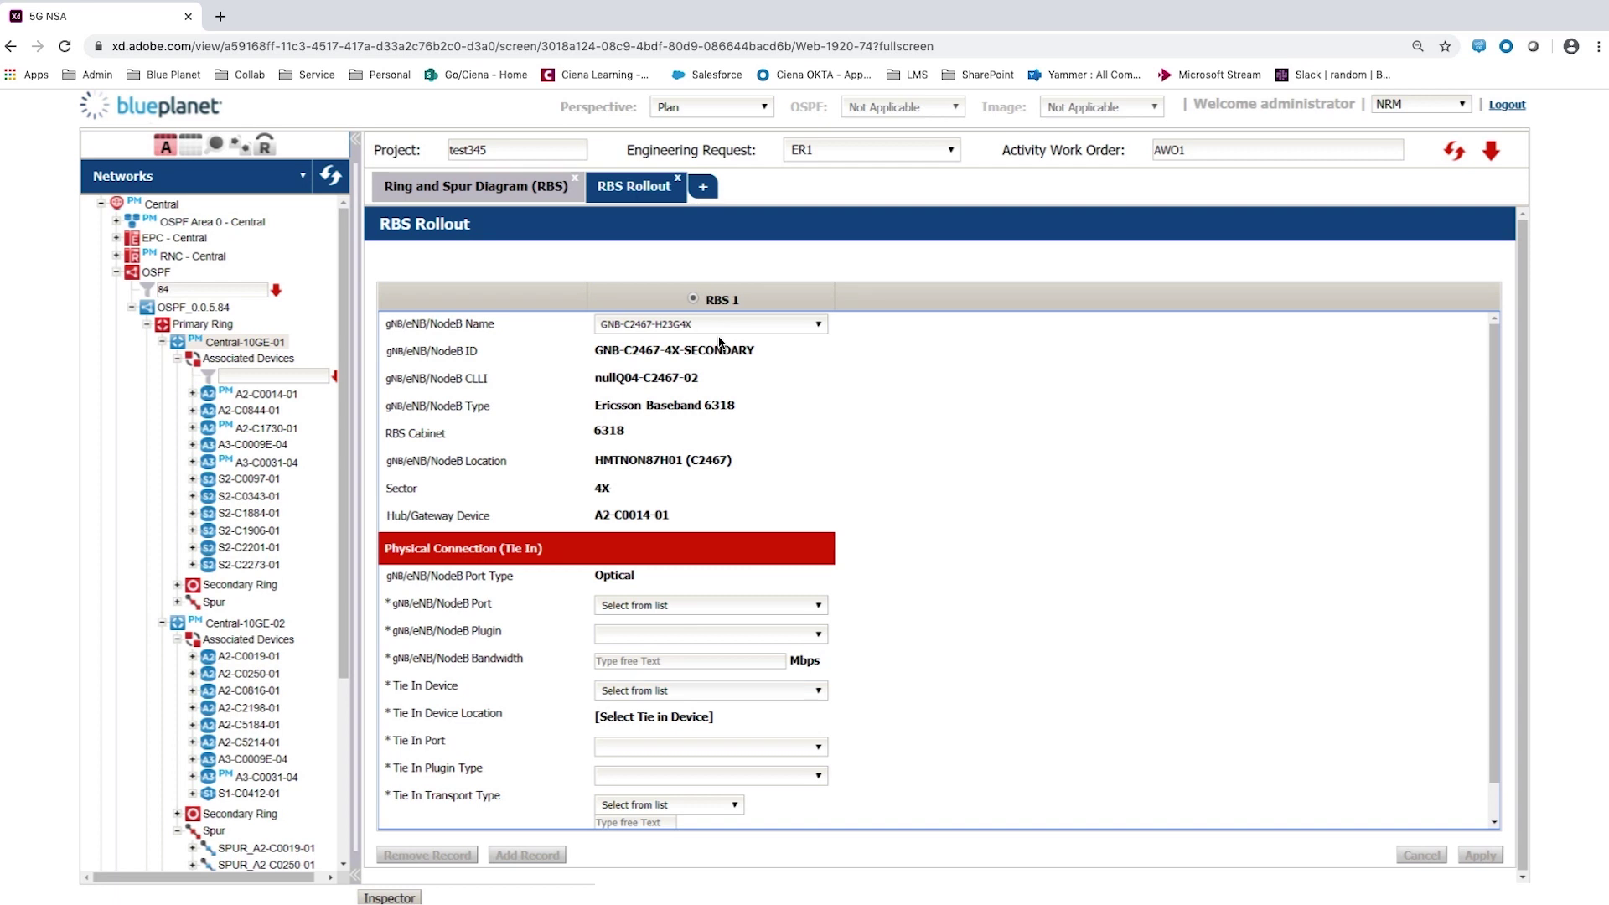
pyautogui.click(717, 688)
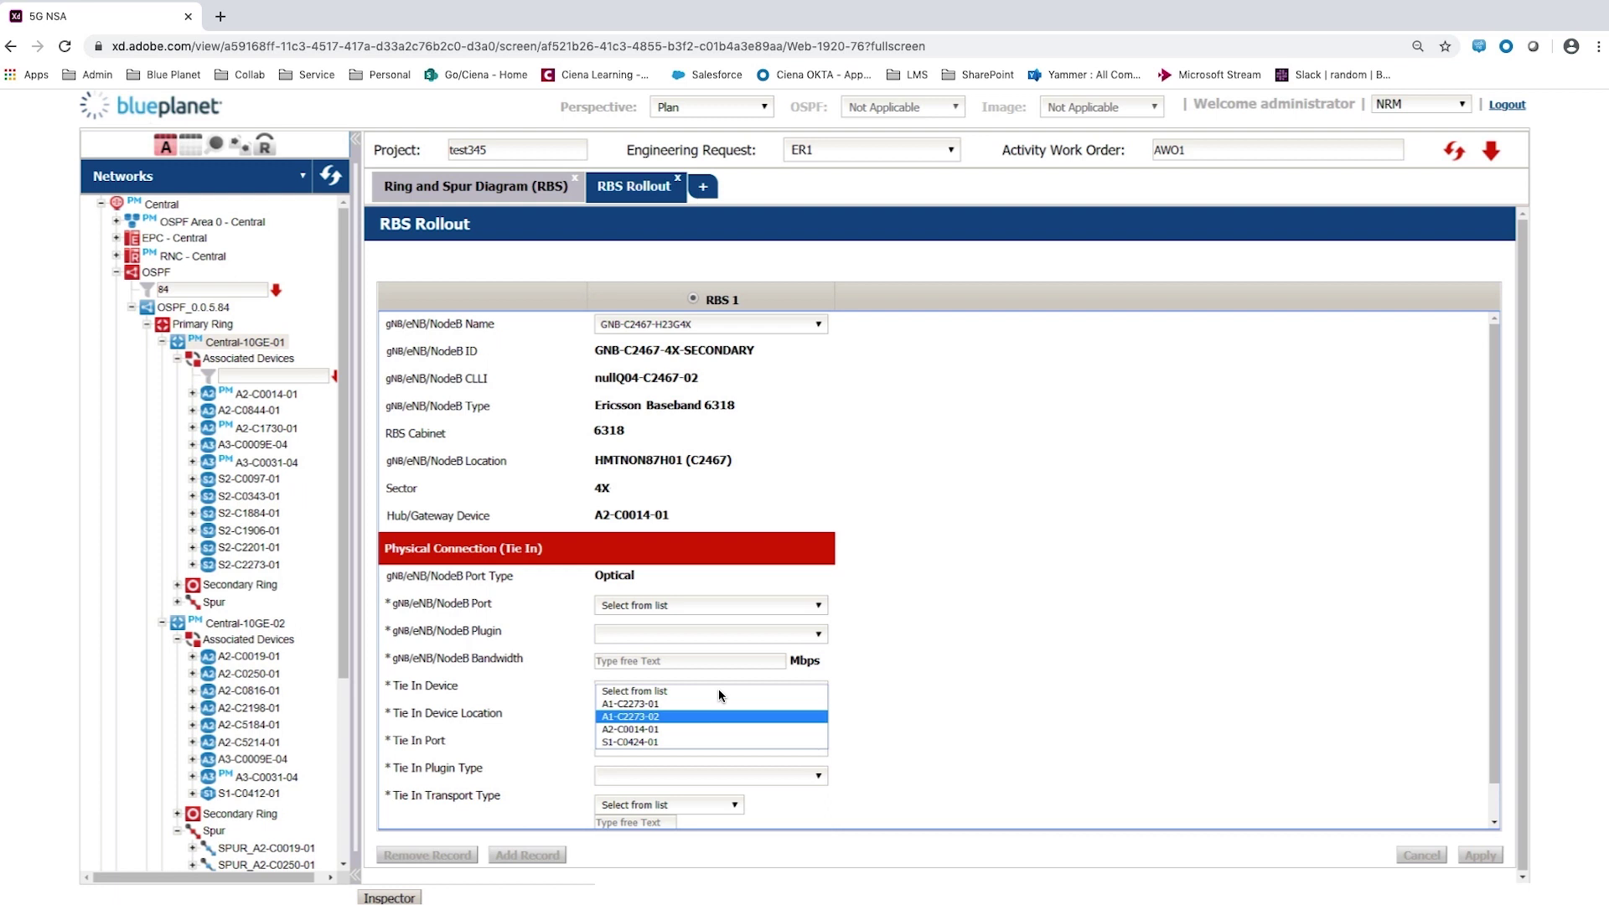
pyautogui.click(642, 718)
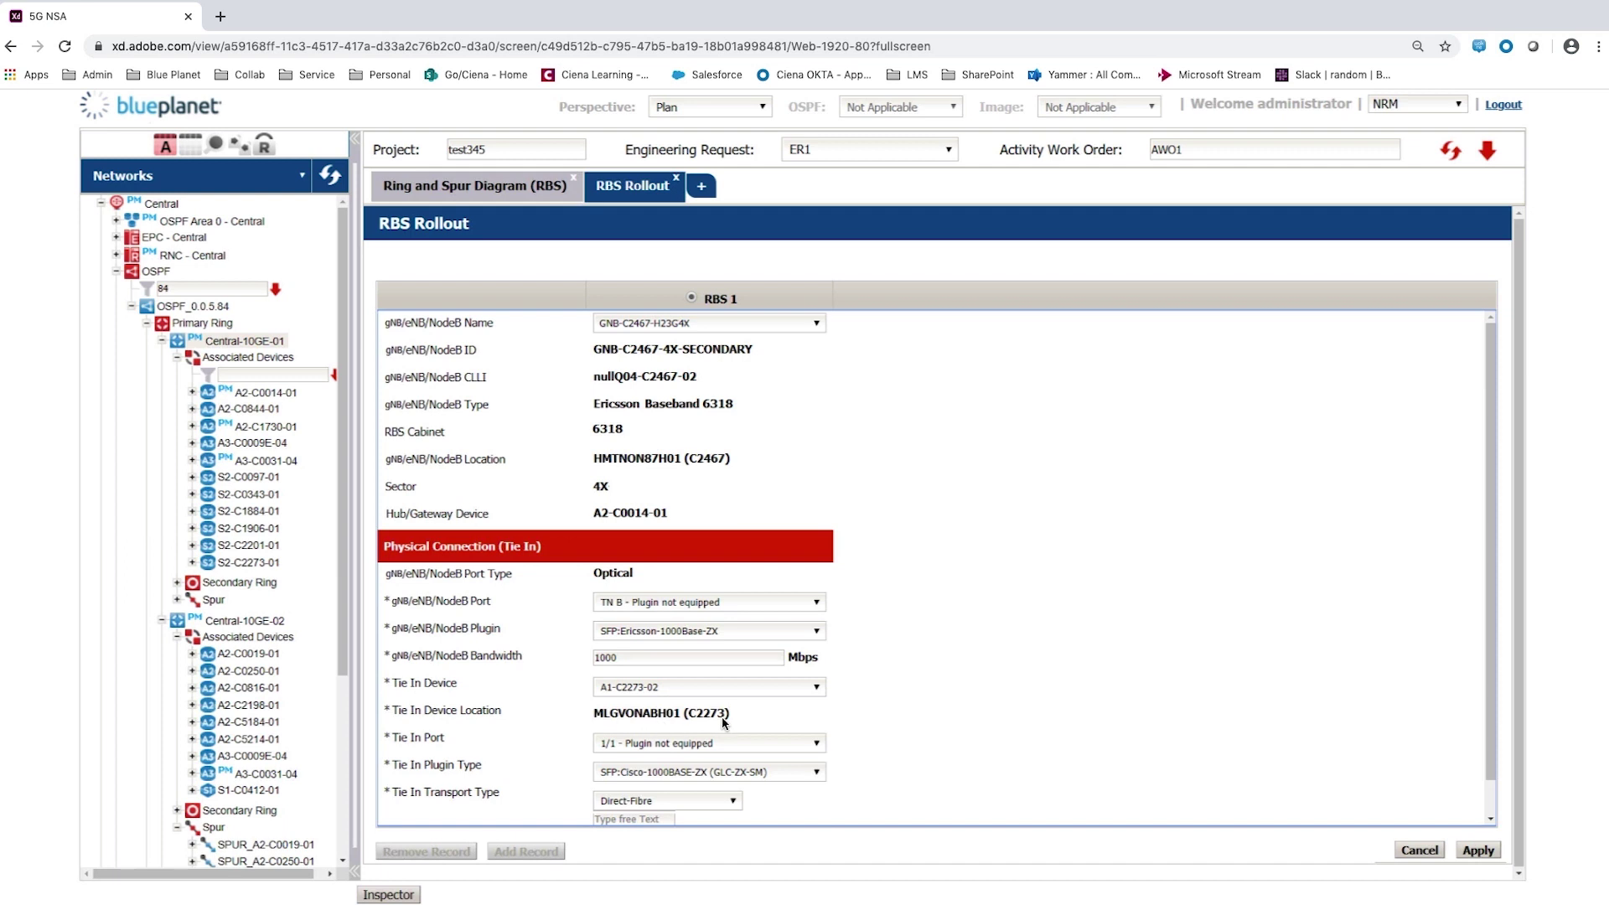
pyautogui.click(1479, 851)
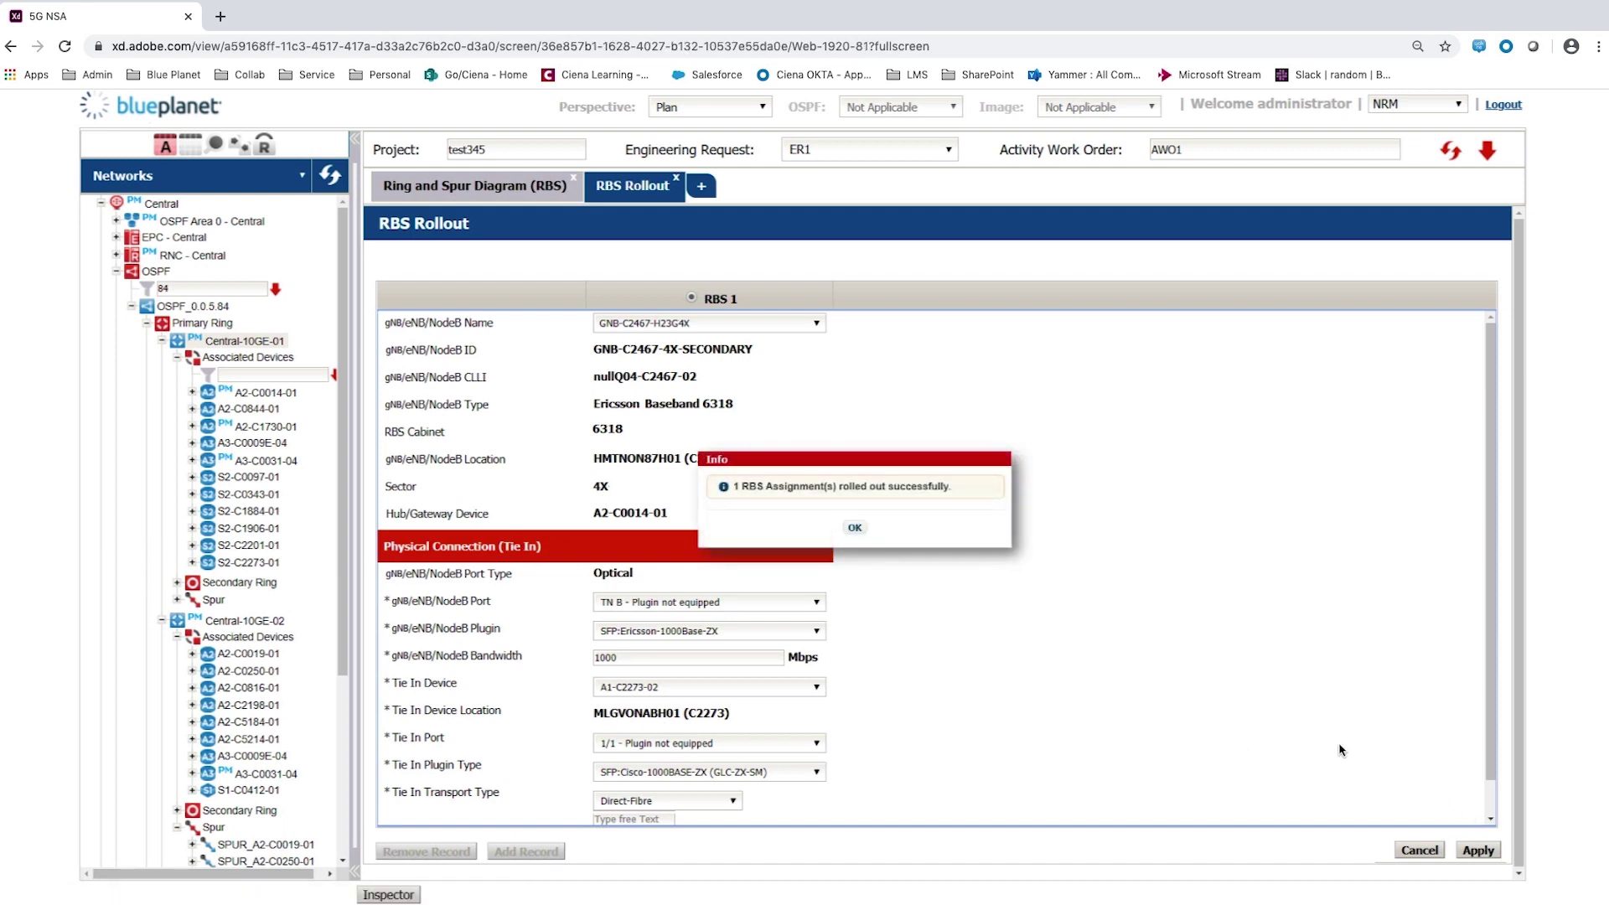
# Step: Close the Info dialog and bring up the Diagrams options for the new GNB-C2467 tower
pyautogui.click(856, 529)
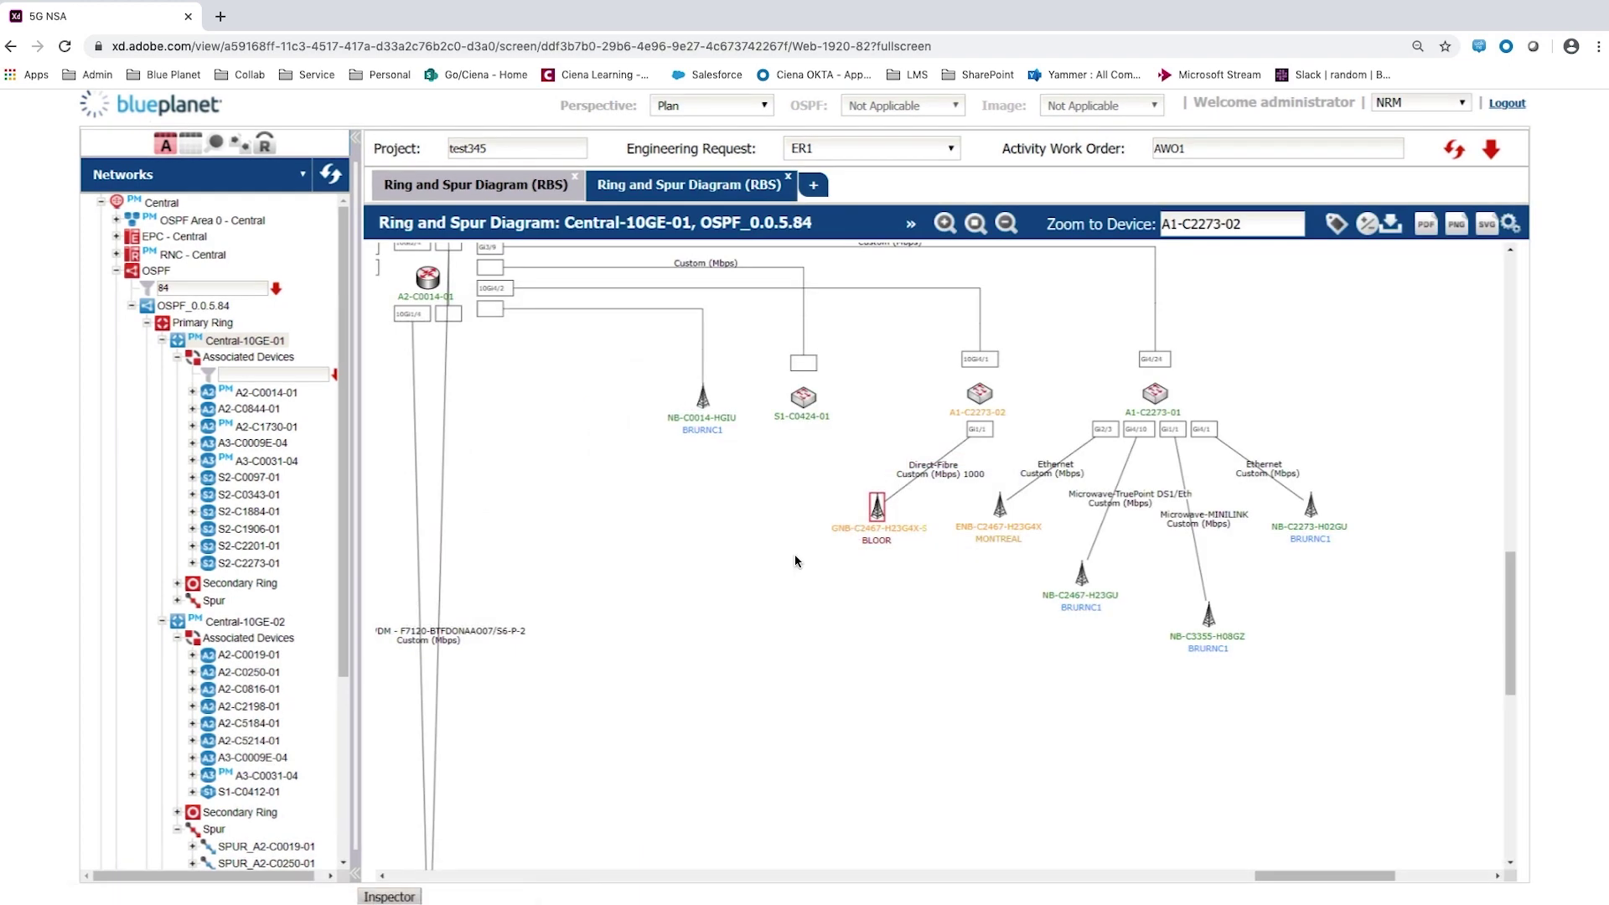
pyautogui.click(881, 518)
pyautogui.click(1101, 689)
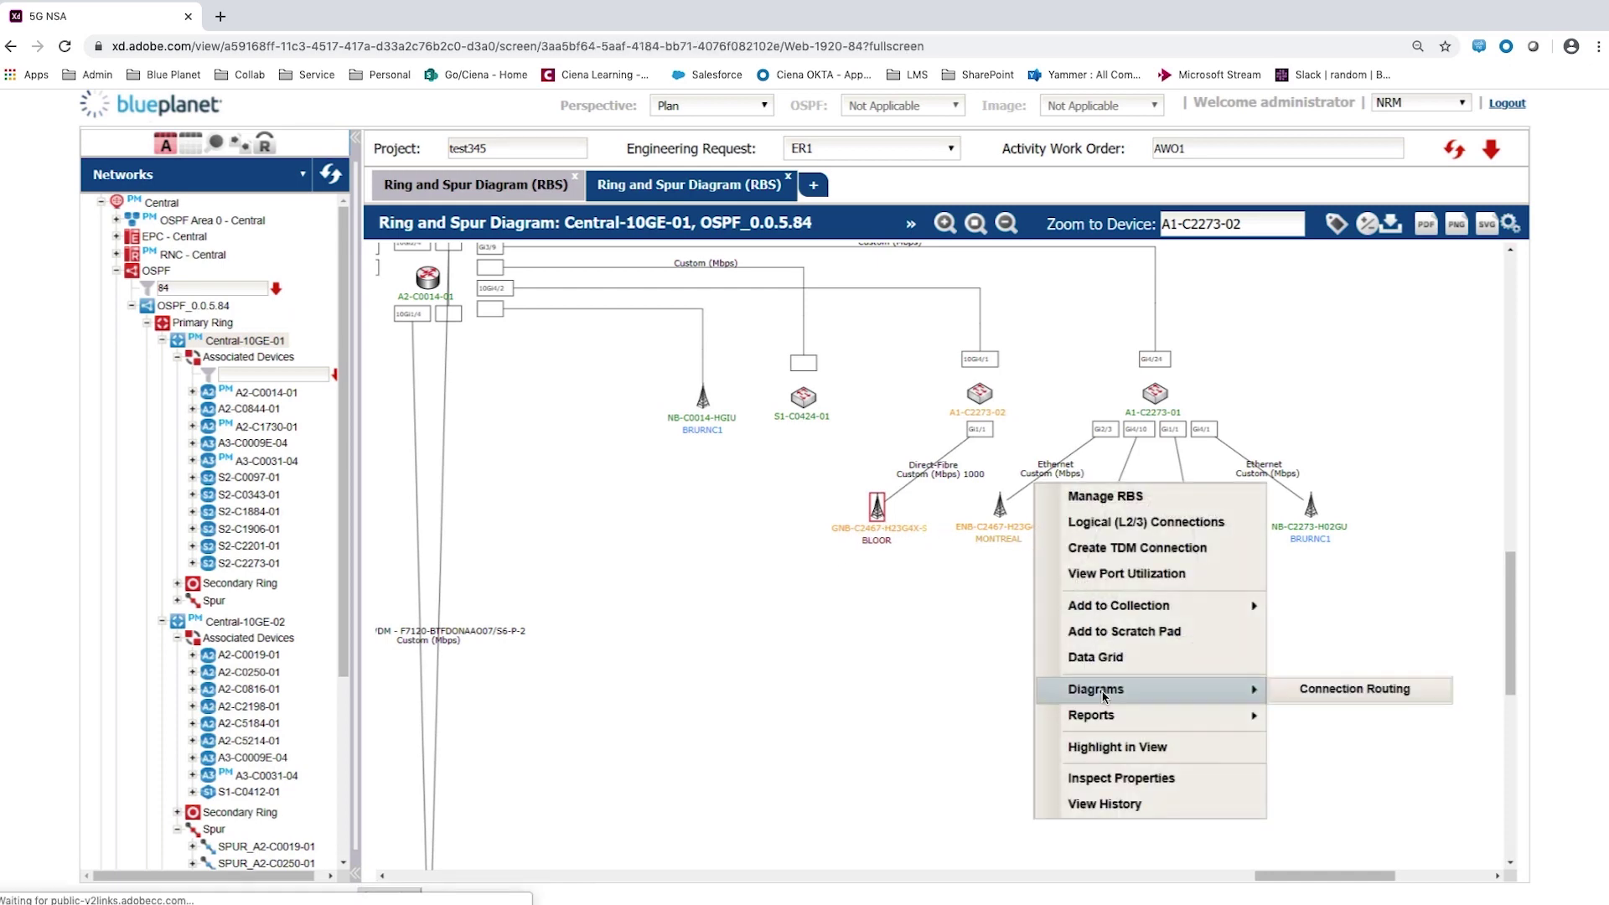
# Step: Display the Connection Routing diagram for GNB-C2467-H23G4X-S and export it as PNG
pyautogui.click(1352, 690)
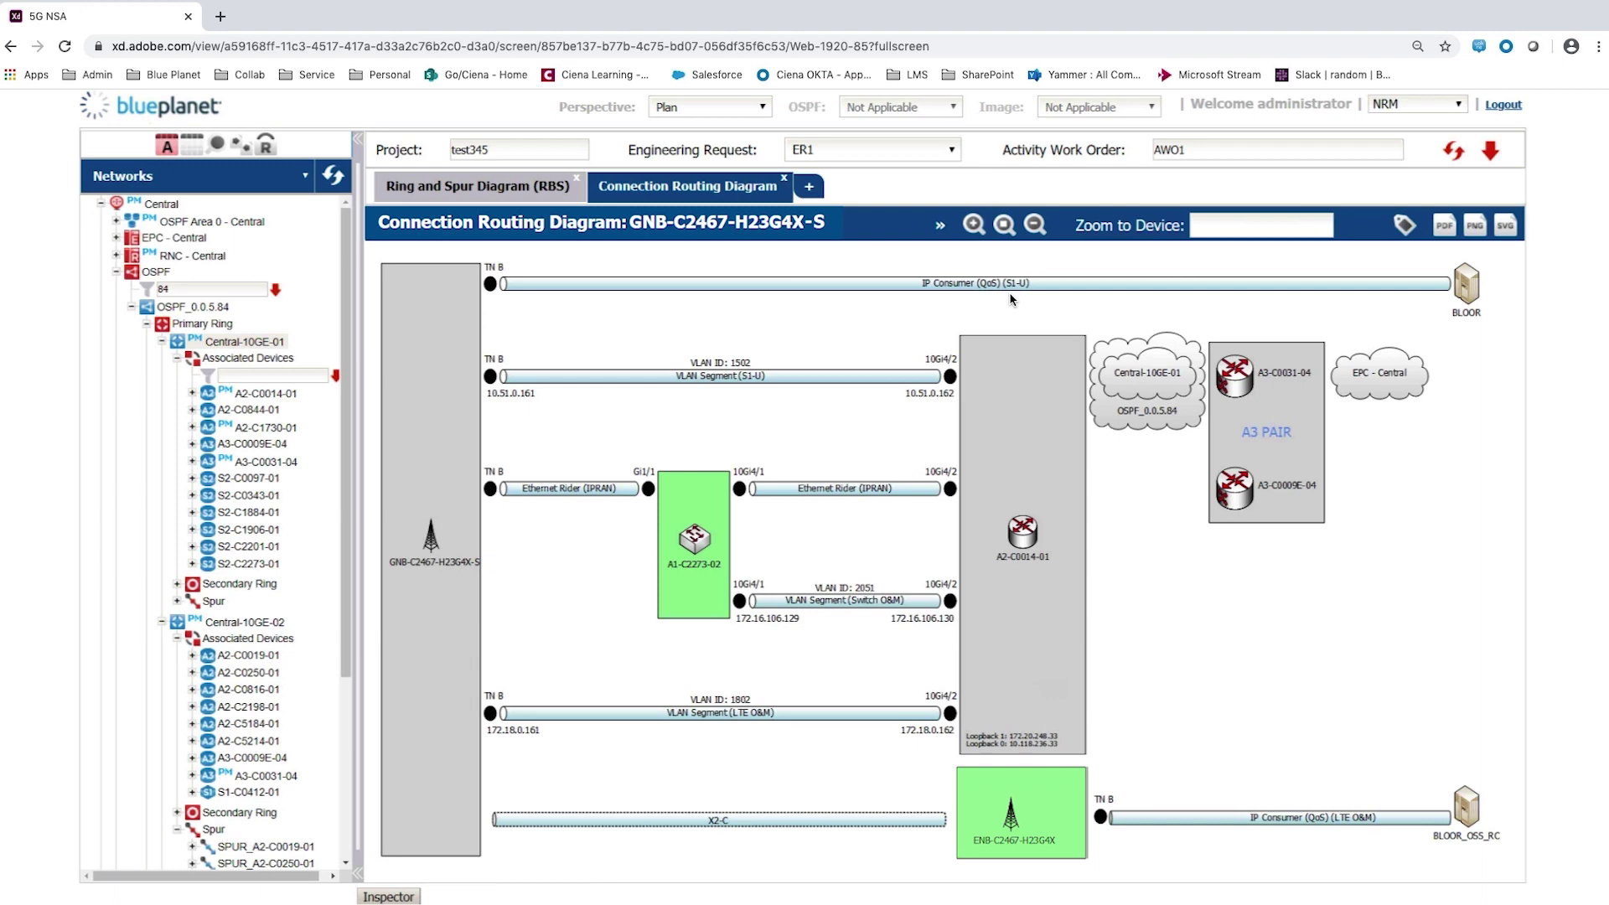
pyautogui.click(1468, 226)
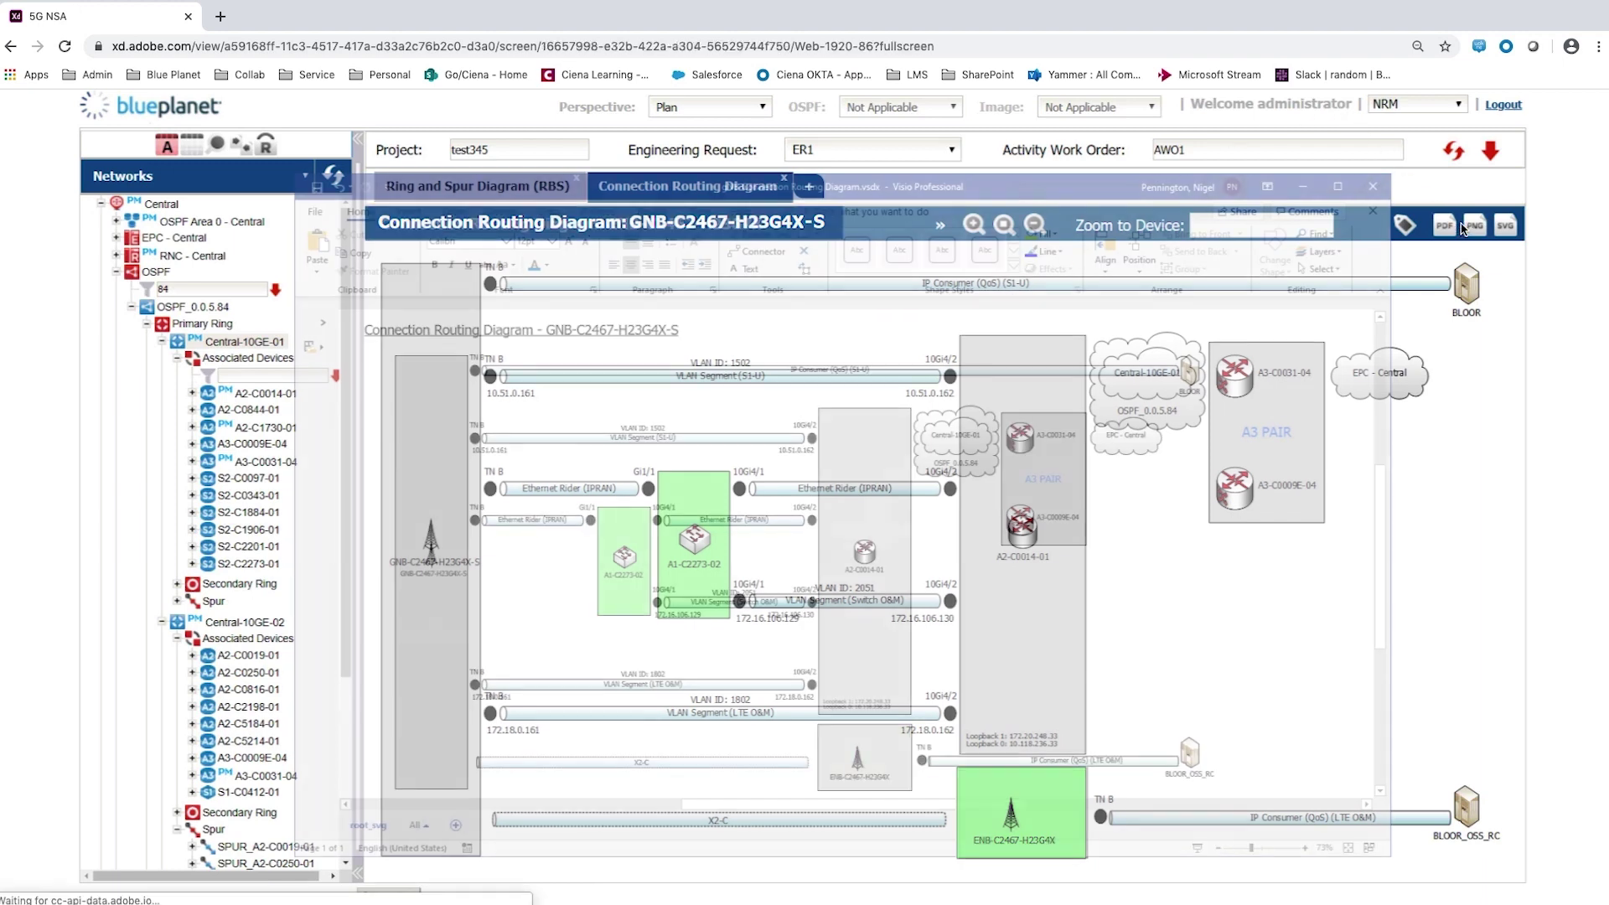